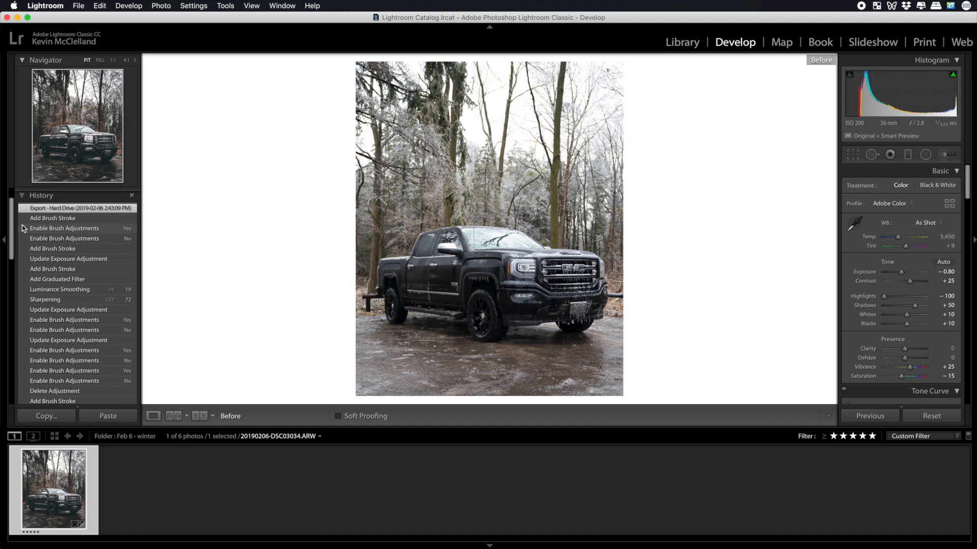
# Compare the edited truck photo with its unedited version by switching the before view off and on.
pyautogui.press('\\')
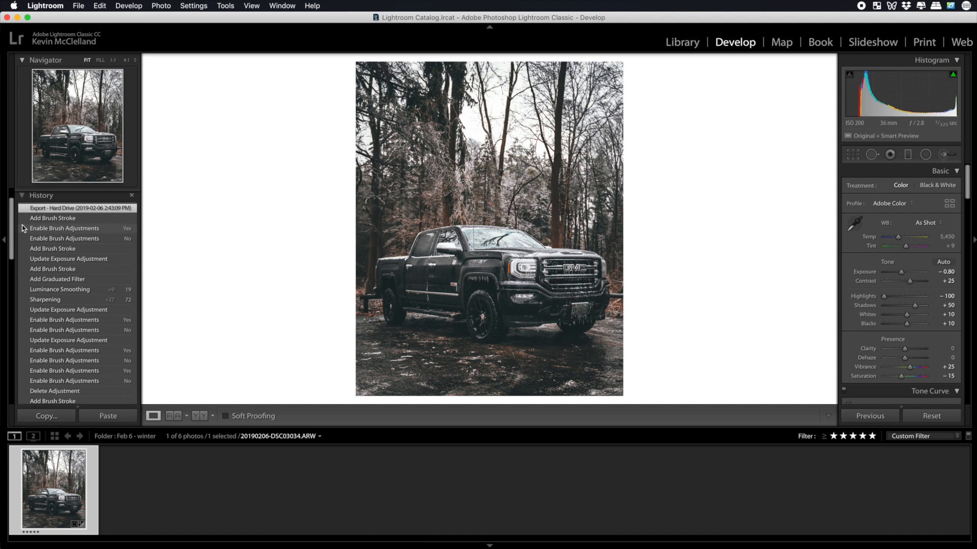
pyautogui.press('\\')
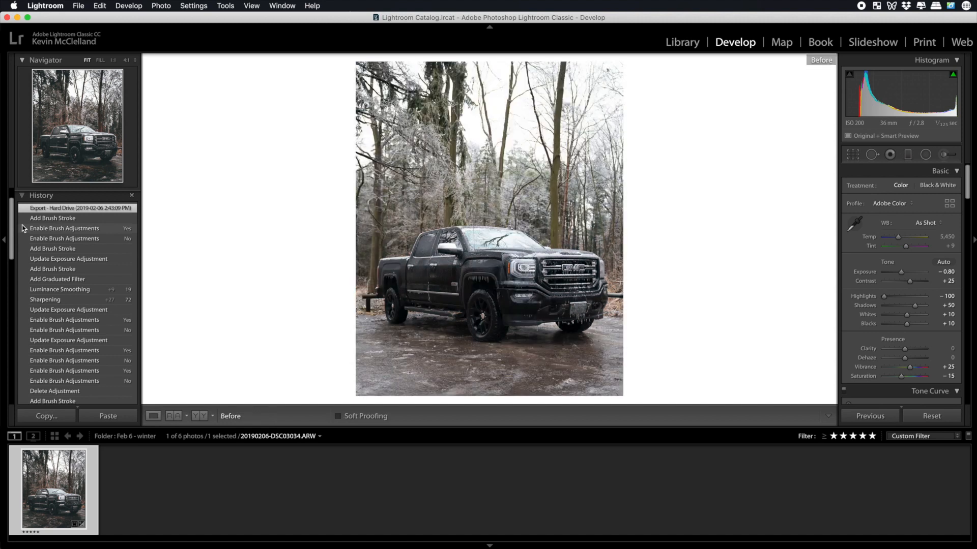
pyautogui.press('\\')
pyautogui.press('\\')
pyautogui.press('\\')
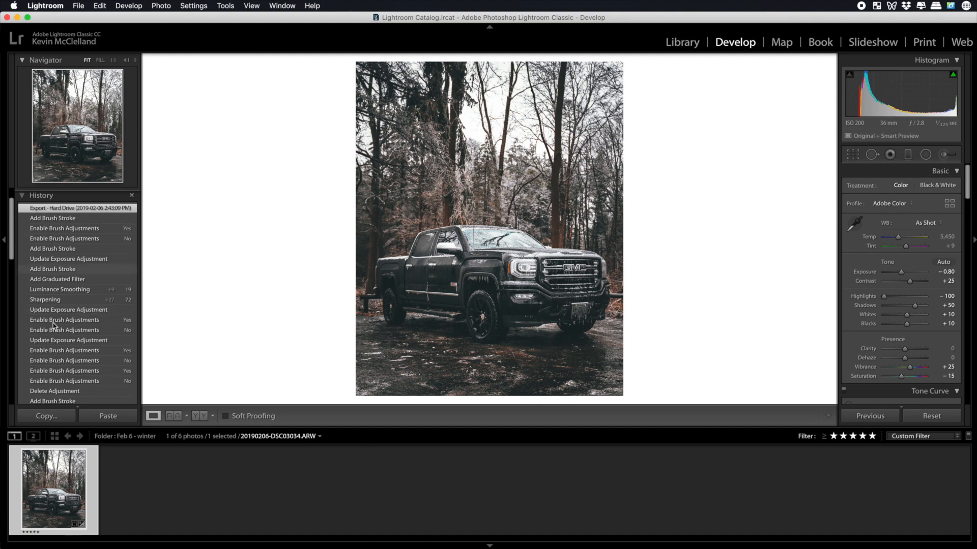
# Revert the truck photo to its original Import state in the edit history.
pyautogui.scroll(-10, 52, 315)
pyautogui.scroll(-5, 53, 305)
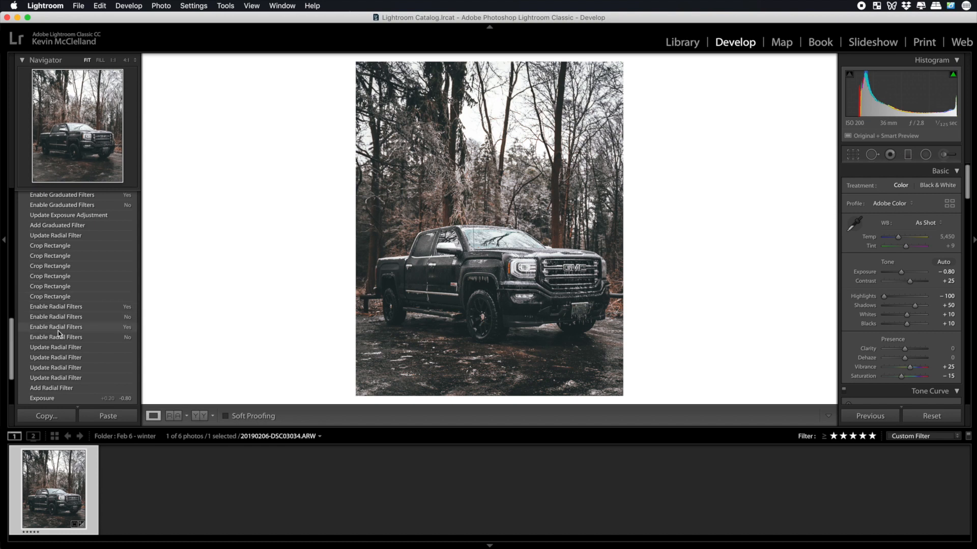
pyautogui.scroll(-3, 58, 331)
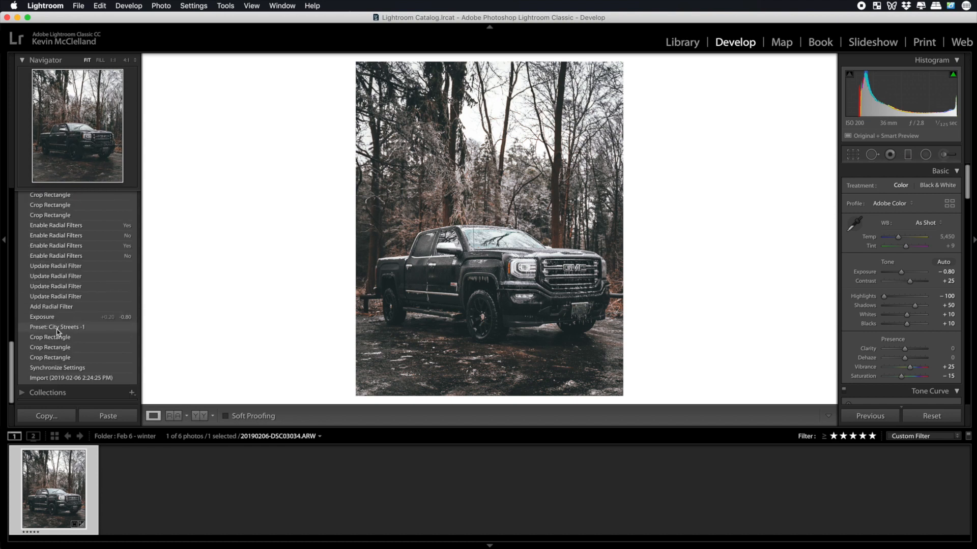
pyautogui.click(73, 379)
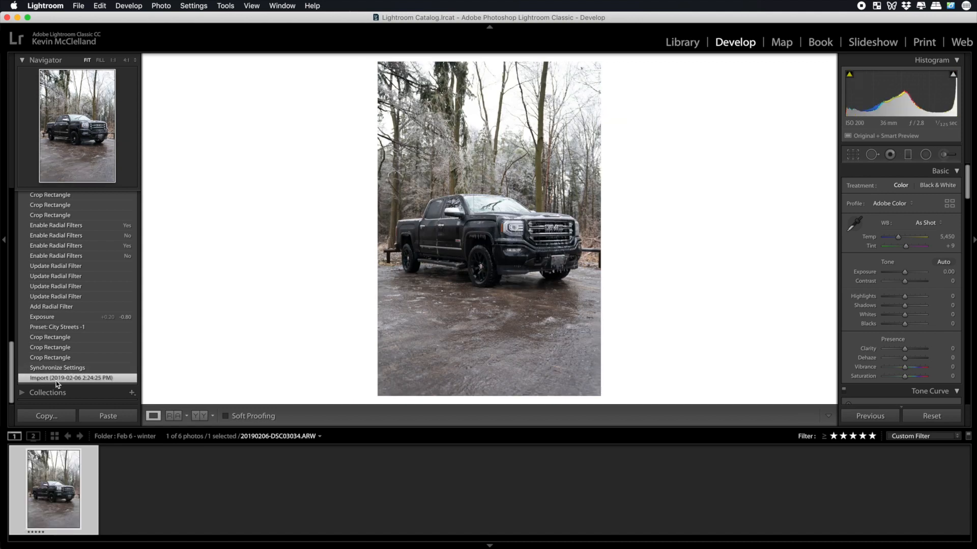
# Crop the photo to the 4 x 5 / 8 x 10 aspect ratio, framing the truck and cutting away part of the foreground.
pyautogui.click(853, 155)
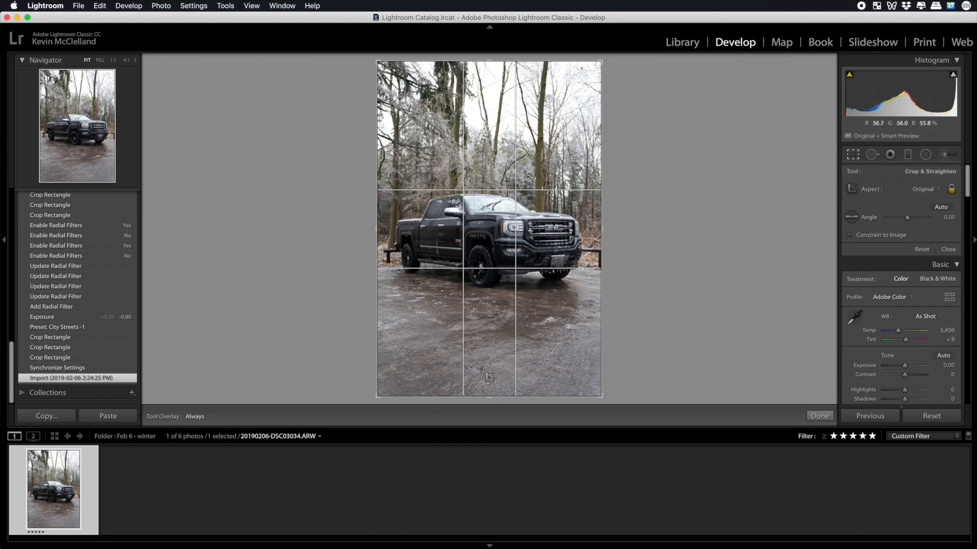
pyautogui.moveTo(487, 398); pyautogui.dragTo(472, 360)
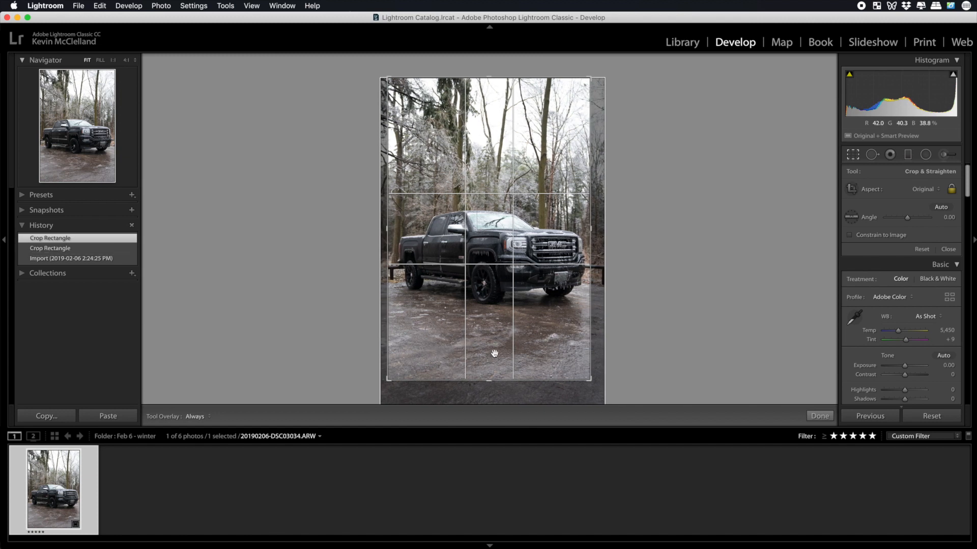
pyautogui.click(934, 190)
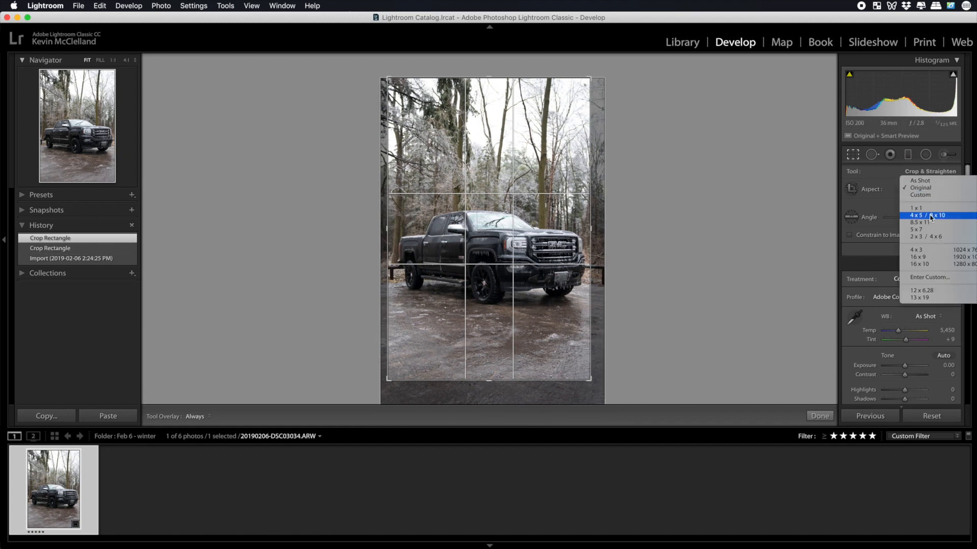
pyautogui.click(931, 216)
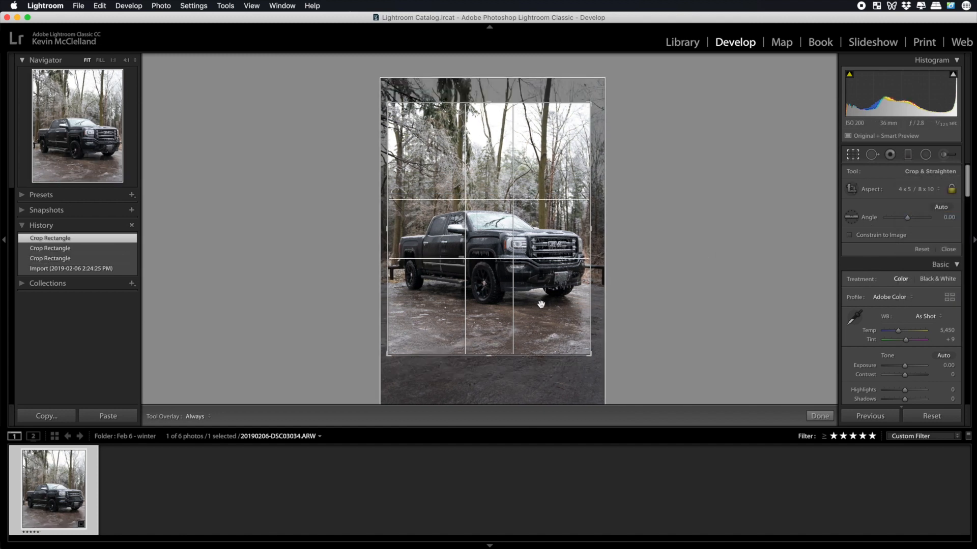
pyautogui.moveTo(511, 331); pyautogui.dragTo(513, 329)
pyautogui.moveTo(591, 355); pyautogui.dragTo(595, 358)
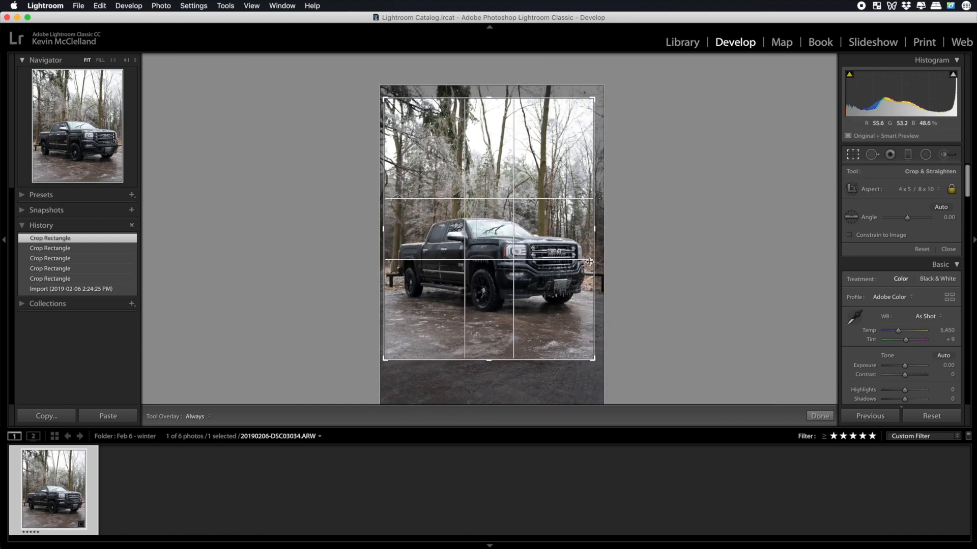
pyautogui.moveTo(593, 360); pyautogui.dragTo(594, 360)
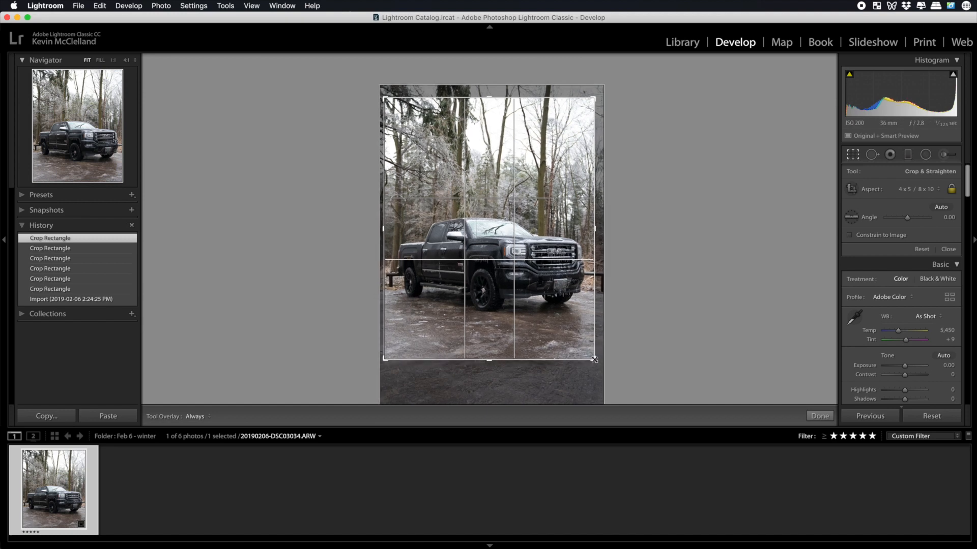
pyautogui.press('Return')
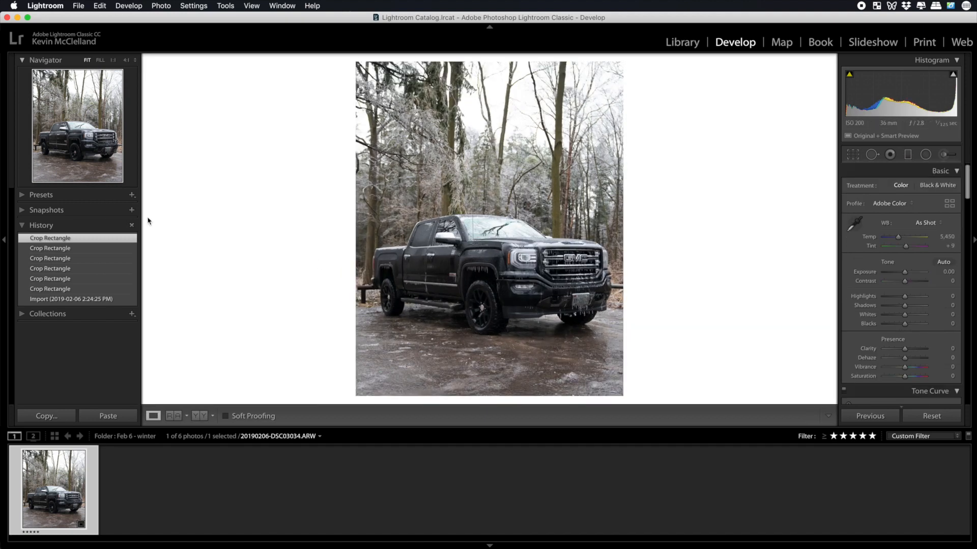
# Apply the City Streets -1 preset from the Andrew Optics group and set the exposure to −0.80.
pyautogui.click(22, 196)
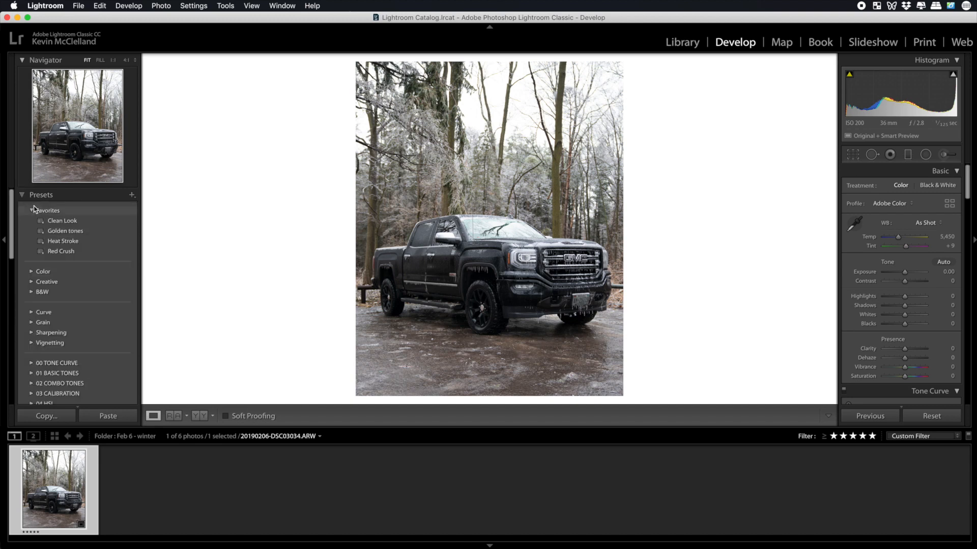
pyautogui.scroll(-2, 77, 360)
pyautogui.scroll(-10, 77, 359)
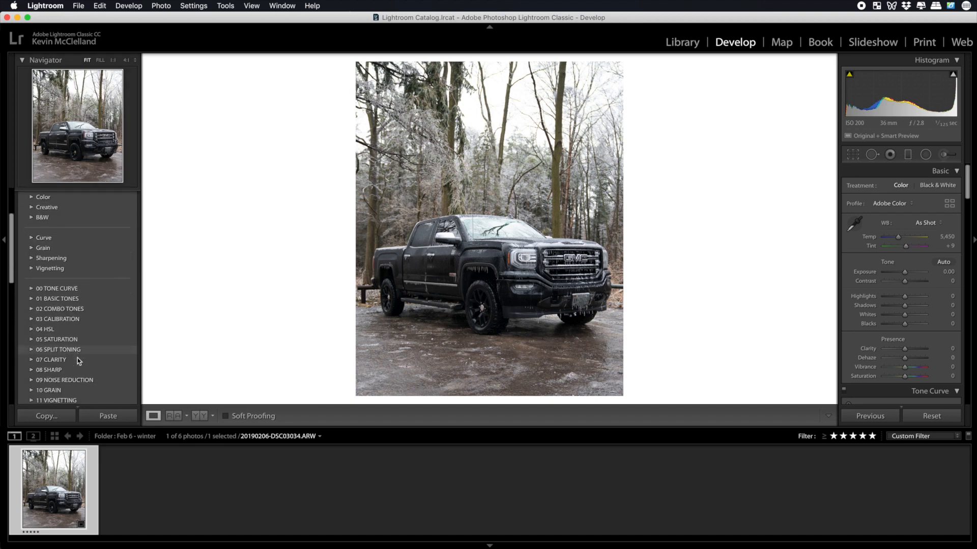
pyautogui.scroll(-1, 77, 360)
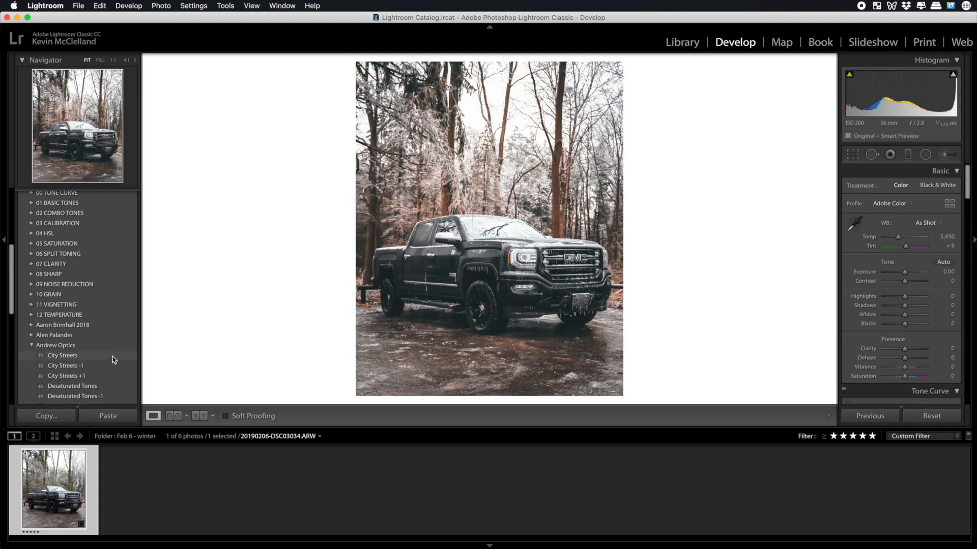
pyautogui.click(107, 367)
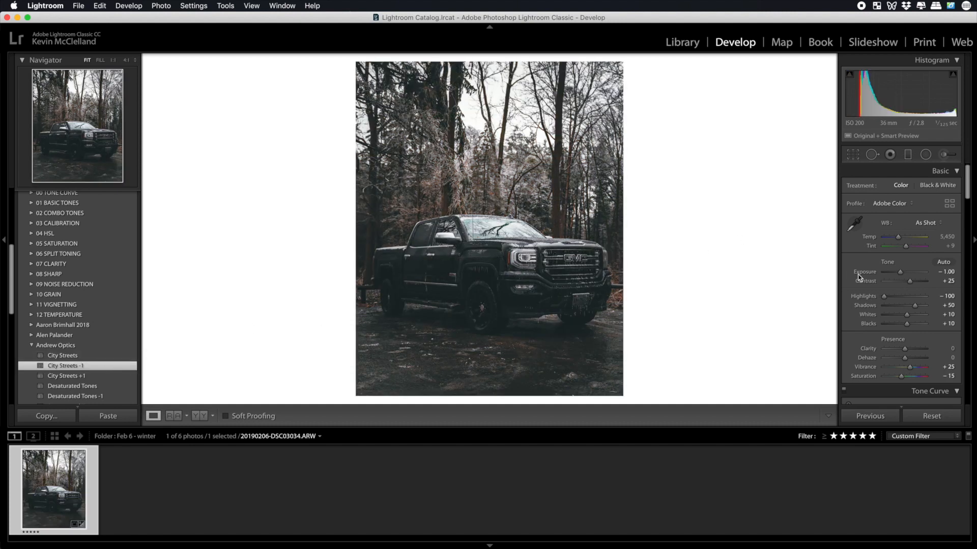
pyautogui.click(900, 274)
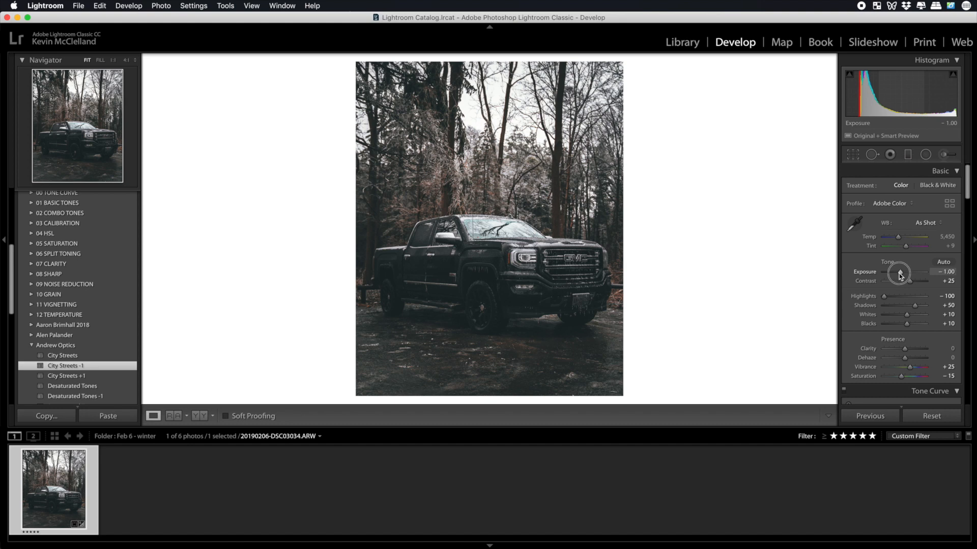
pyautogui.moveTo(900, 275); pyautogui.dragTo(900, 275)
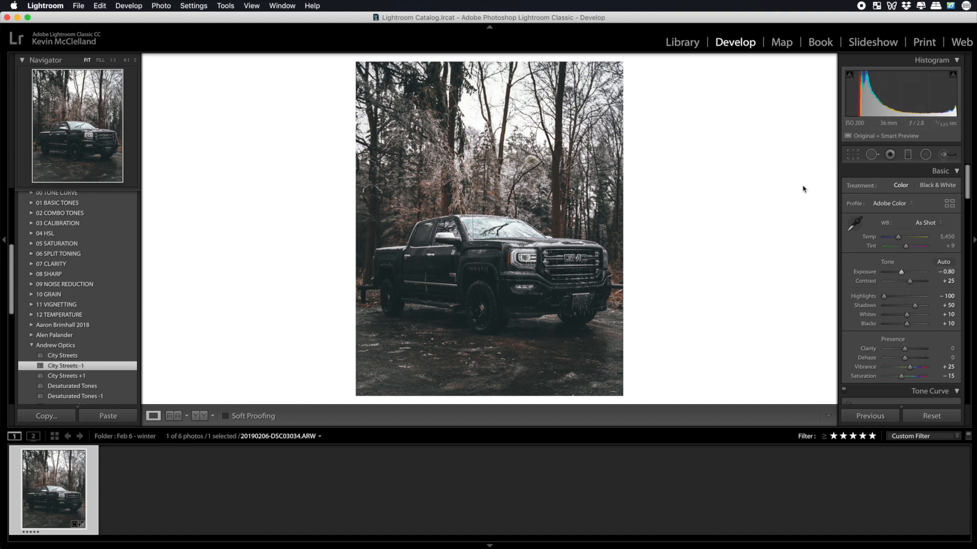
# Add an inverted radial filter with exposure 0.74 and feather 100, drawn as a wide ellipse centred on the truck.
pyautogui.click(925, 155)
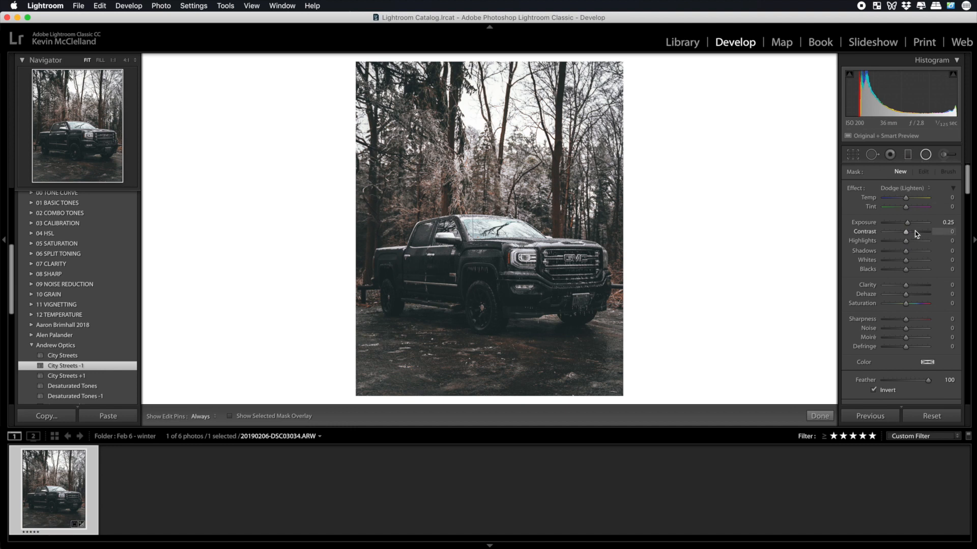
pyautogui.moveTo(908, 223); pyautogui.dragTo(911, 226)
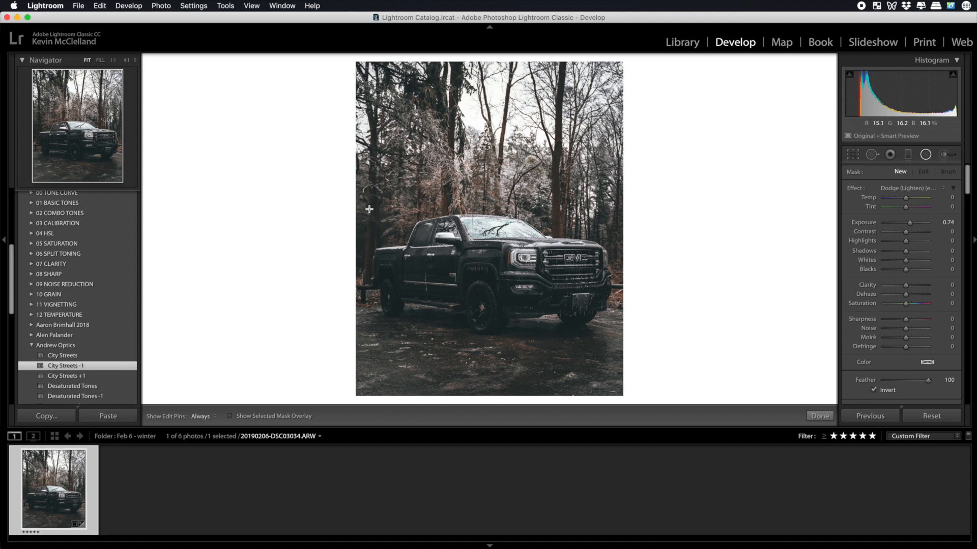
pyautogui.moveTo(370, 209); pyautogui.dragTo(539, 298)
pyautogui.moveTo(369, 209); pyautogui.dragTo(490, 268)
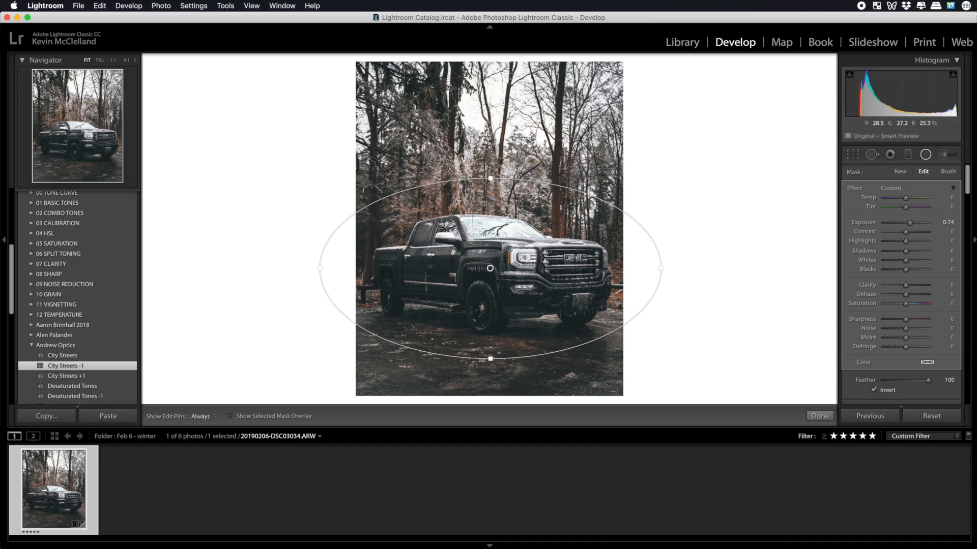
pyautogui.moveTo(490, 360); pyautogui.dragTo(490, 362)
pyautogui.moveTo(490, 176); pyautogui.dragTo(491, 171)
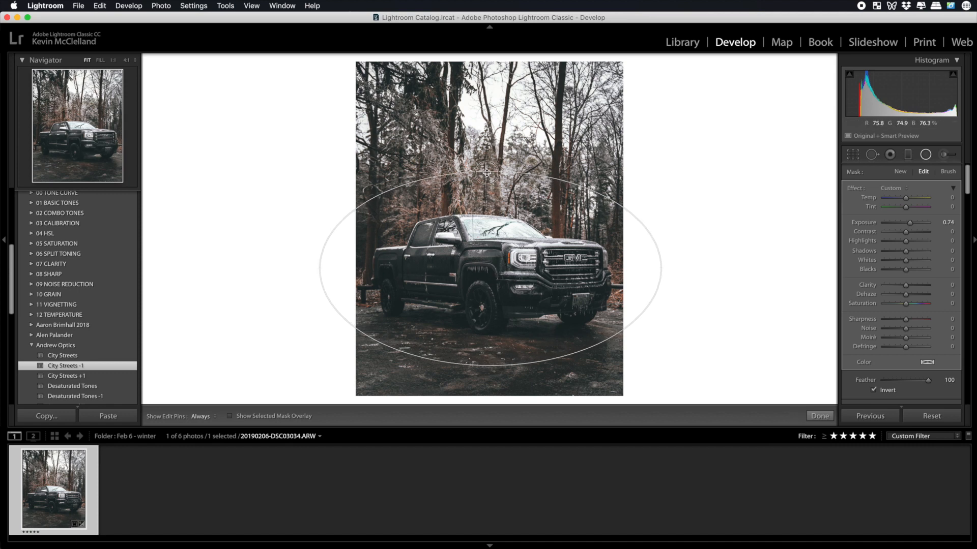
pyautogui.moveTo(490, 269); pyautogui.dragTo(488, 266)
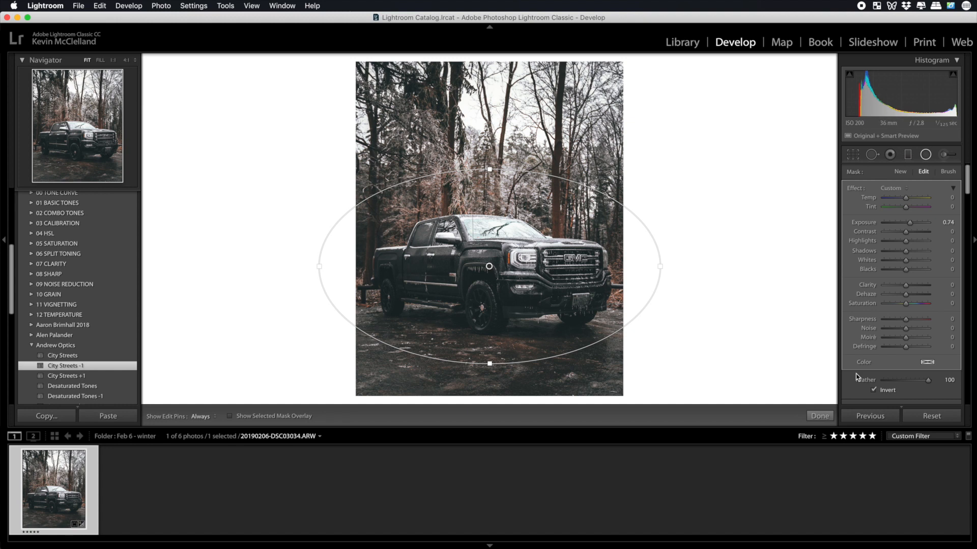
pyautogui.click(820, 416)
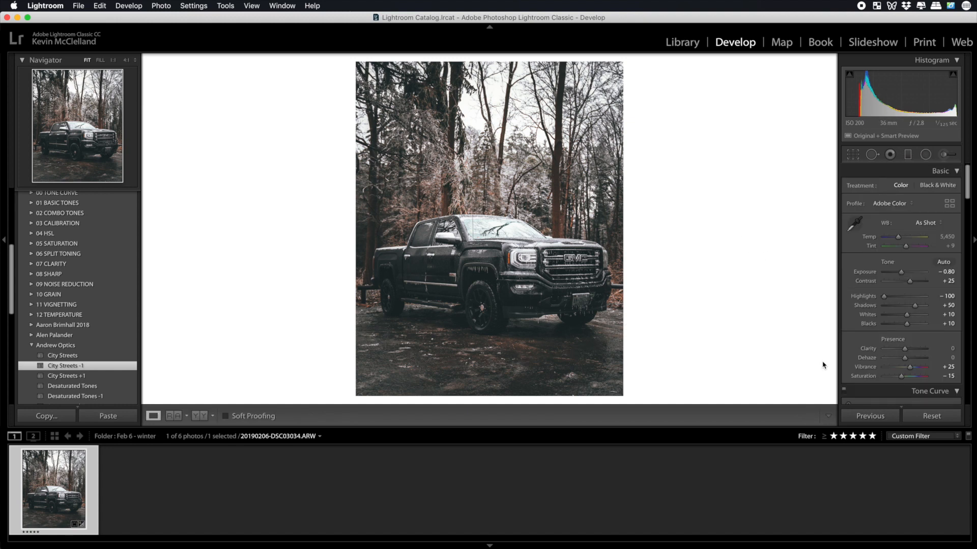
# Toggle the radial filter adjustment off and on to compare its effect on the truck.
pyautogui.click(925, 154)
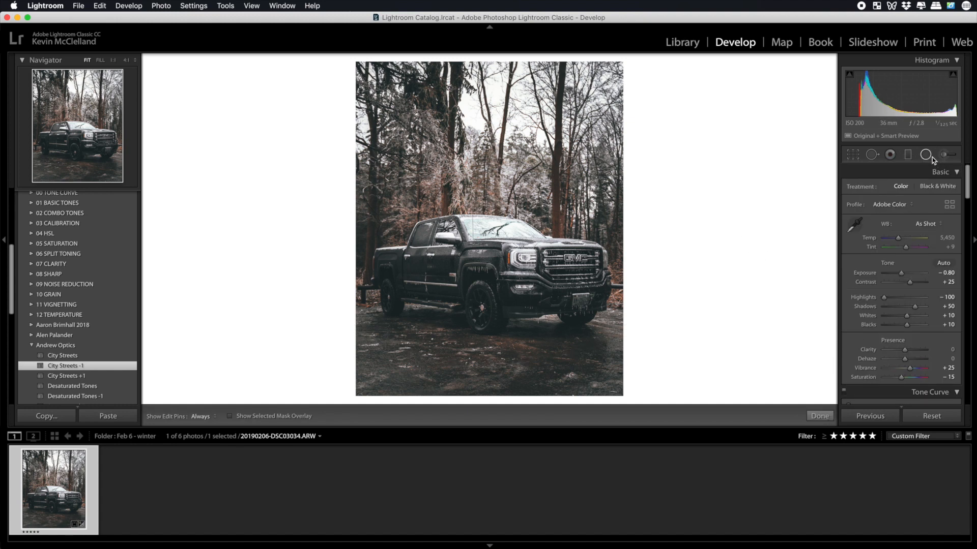
pyautogui.scroll(-5, 862, 321)
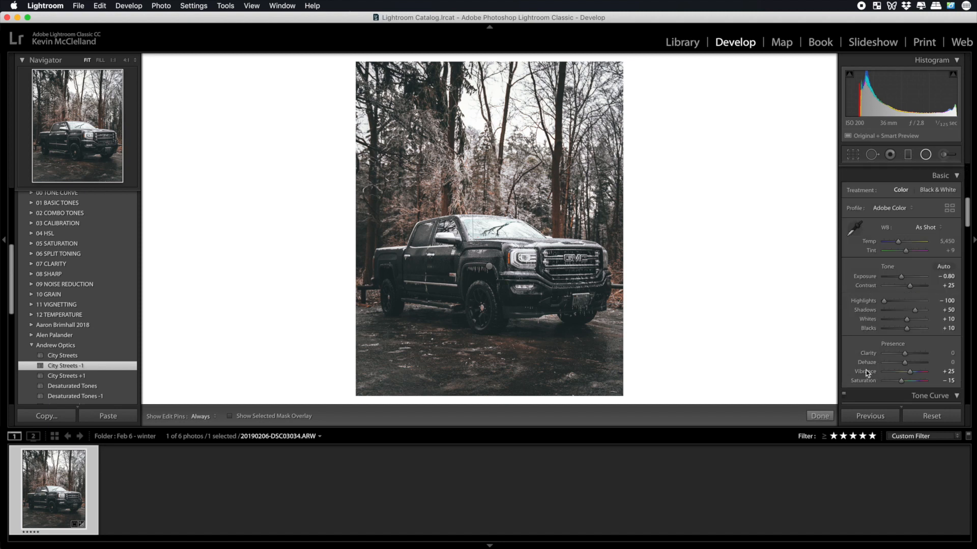
pyautogui.click(849, 305)
pyautogui.click(849, 306)
pyautogui.click(849, 306)
pyautogui.click(849, 305)
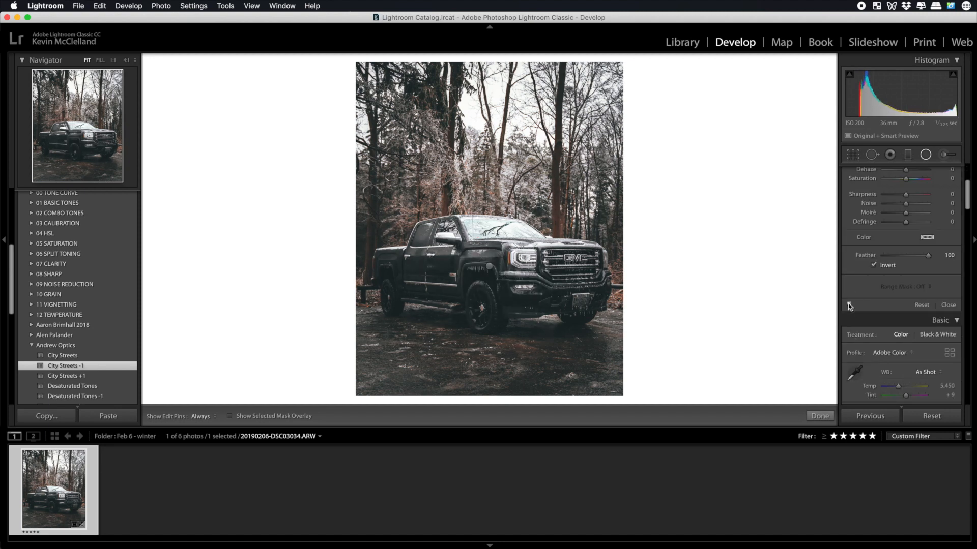
pyautogui.click(849, 306)
pyautogui.click(849, 306)
# Brush a local exposure boost of 0.36 along the truck's side, hiding the edit pins while painting and showing them again.
pyautogui.click(944, 155)
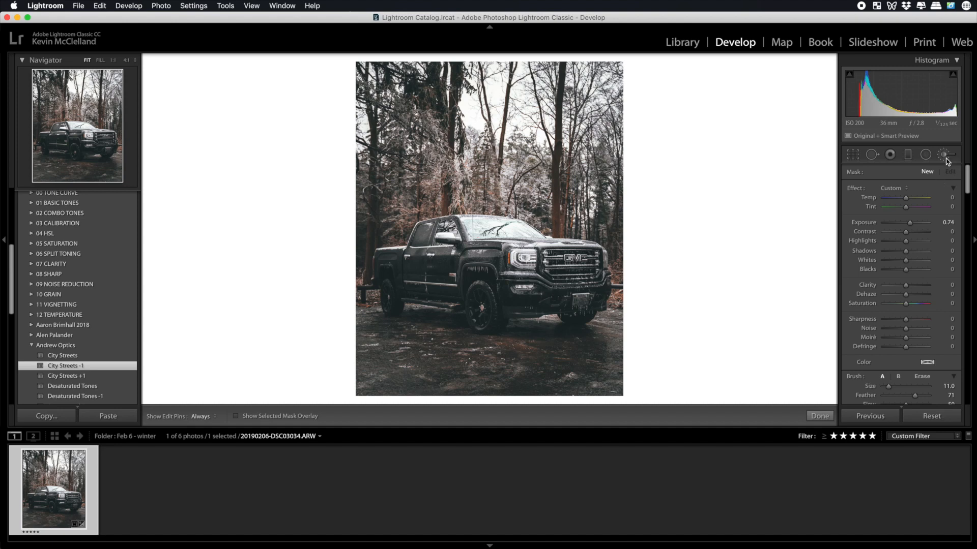
pyautogui.click(903, 189)
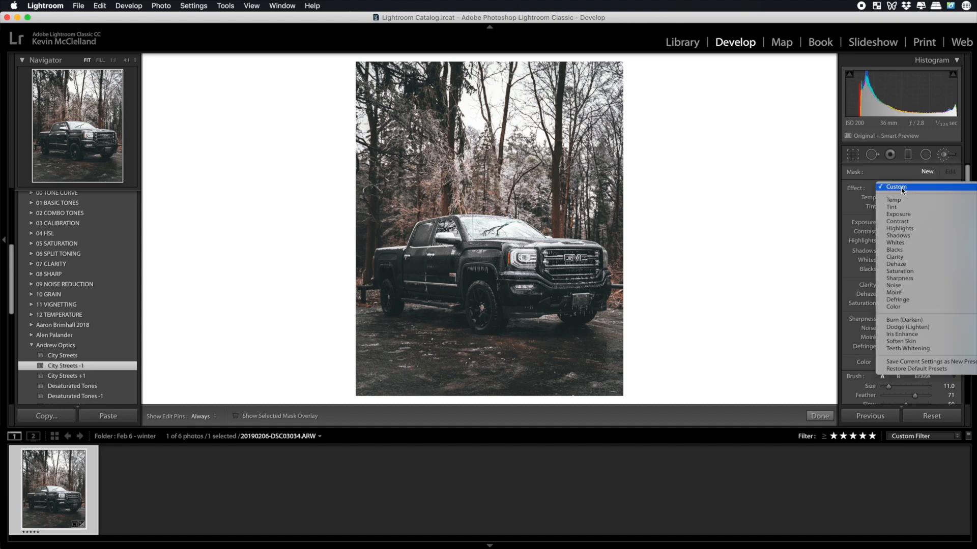
pyautogui.click(865, 188)
pyautogui.moveTo(910, 223); pyautogui.dragTo(909, 226)
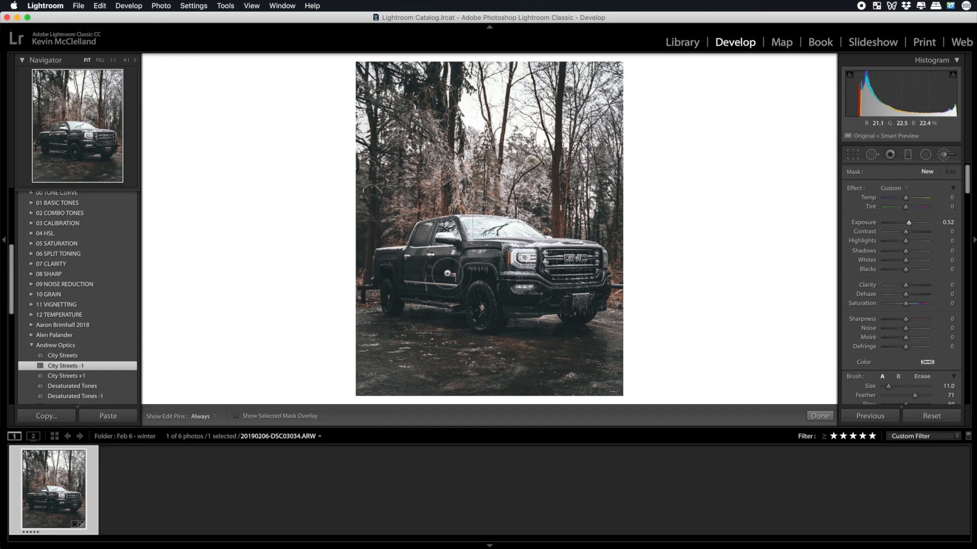
pyautogui.moveTo(909, 223); pyautogui.dragTo(890, 227)
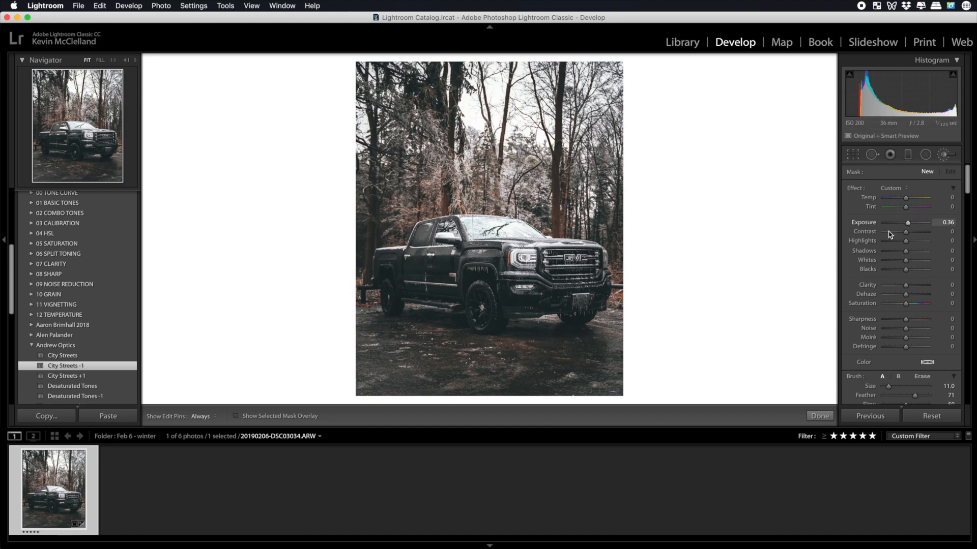
pyautogui.press('h')
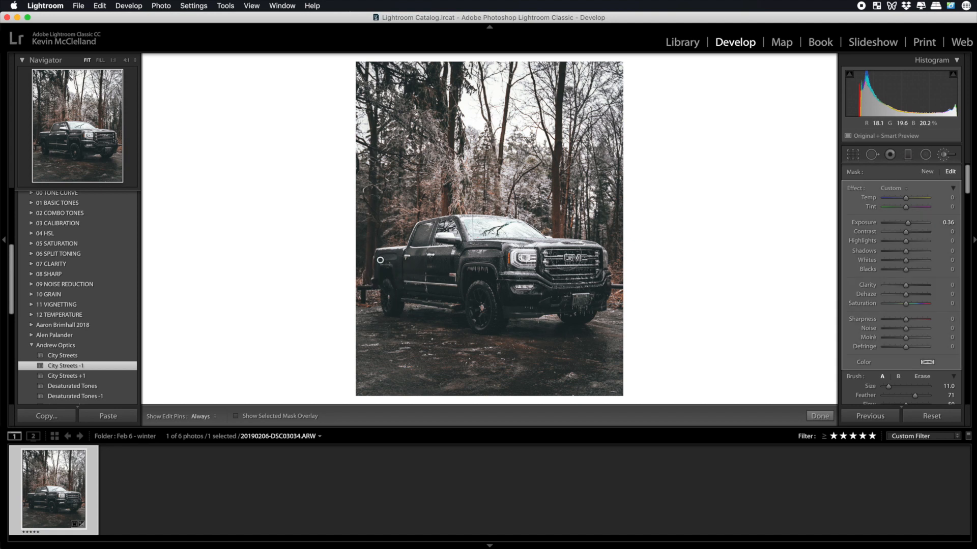
pyautogui.press('h')
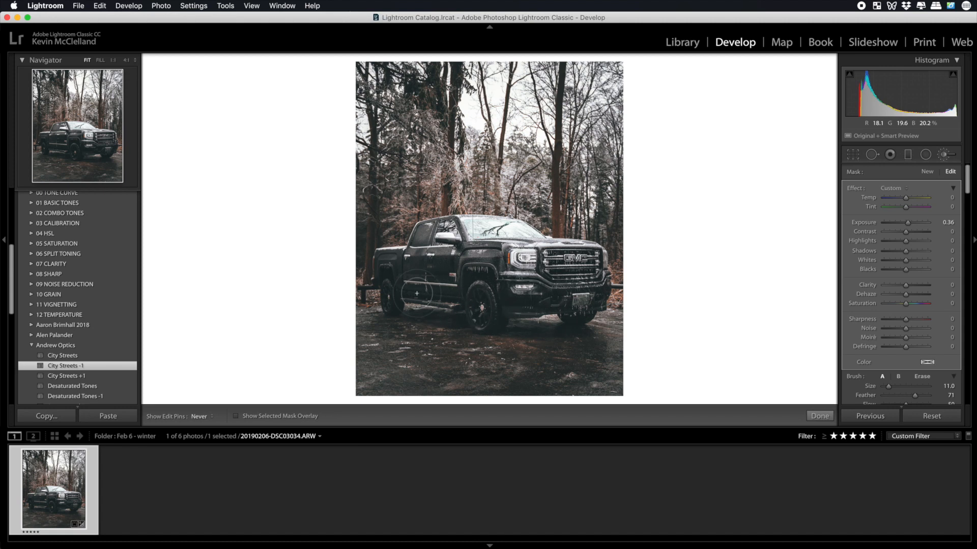
pyautogui.press('h')
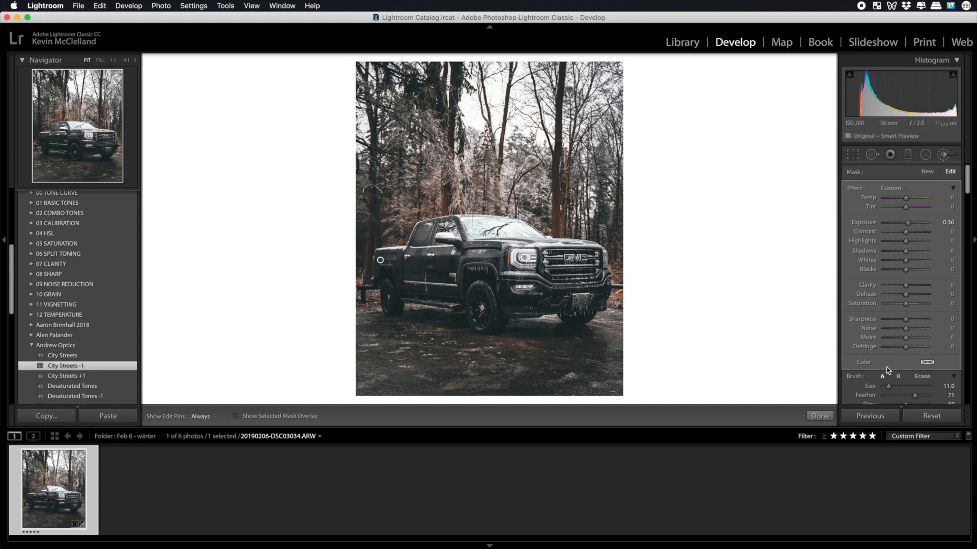
# Toggle the brush adjustment off and on to compare its effect on the truck's side, and finish brushing.
pyautogui.scroll(-5, 888, 340)
pyautogui.scroll(-3, 883, 366)
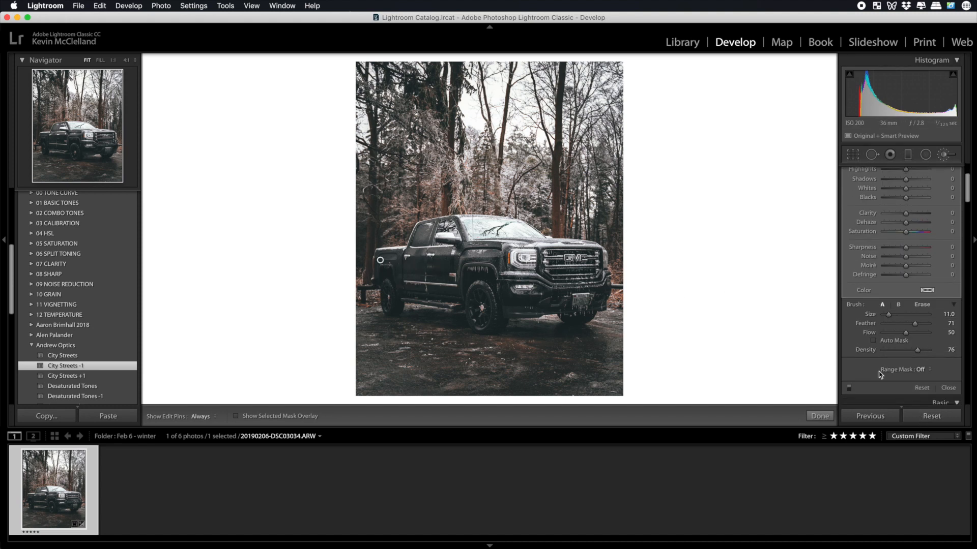
pyautogui.click(849, 382)
pyautogui.click(848, 382)
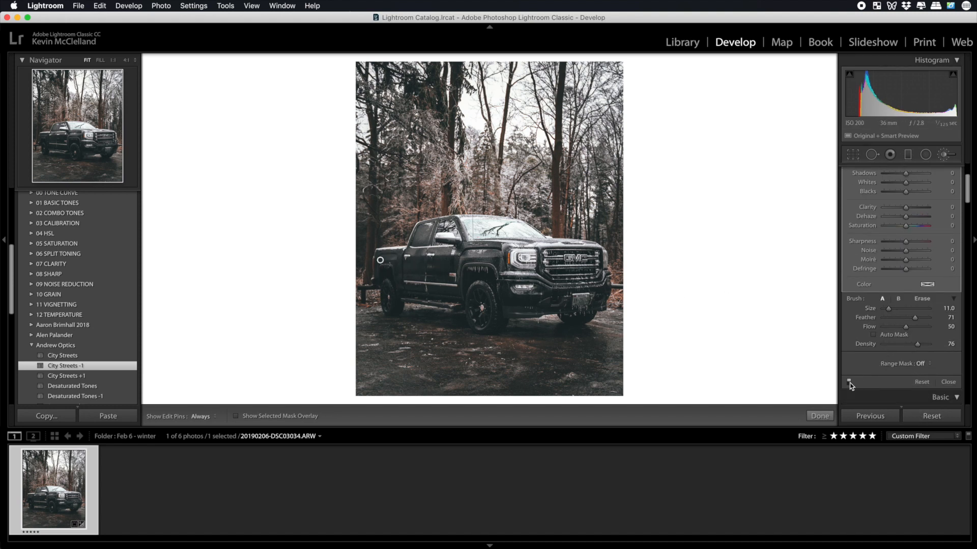
pyautogui.click(849, 382)
pyautogui.click(849, 383)
pyautogui.click(849, 382)
pyautogui.click(848, 382)
pyautogui.click(849, 382)
pyautogui.click(849, 382)
pyautogui.click(819, 416)
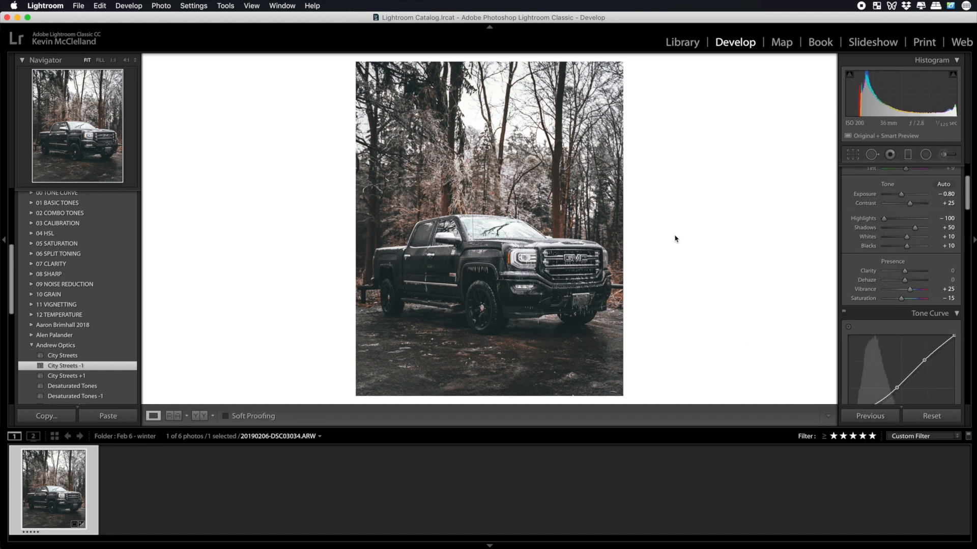
# Add a graduated filter with exposure −0.41 and clarity 100, drawn from the photo's bottom edge up to the truck's wheels.
pyautogui.click(907, 157)
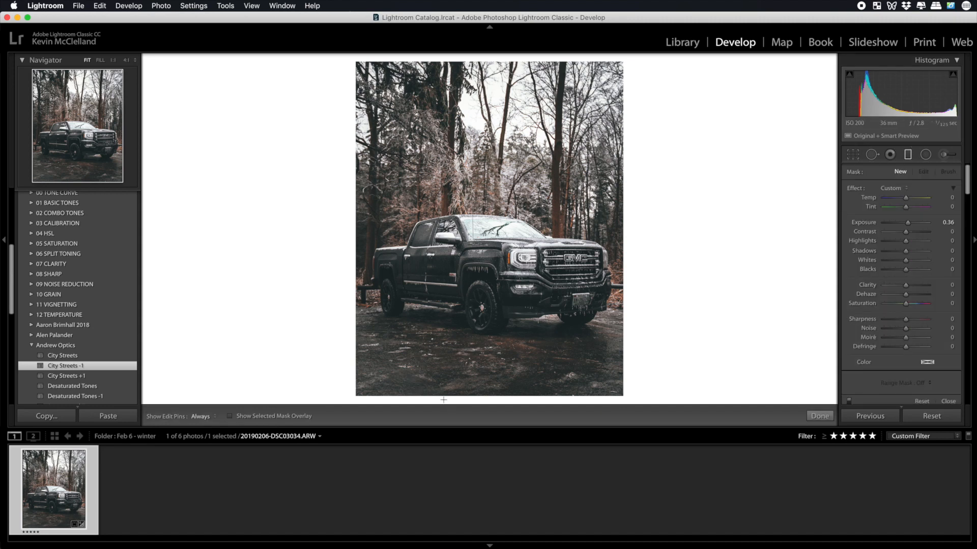
pyautogui.moveTo(908, 225); pyautogui.dragTo(905, 226)
pyautogui.moveTo(422, 399); pyautogui.dragTo(426, 287)
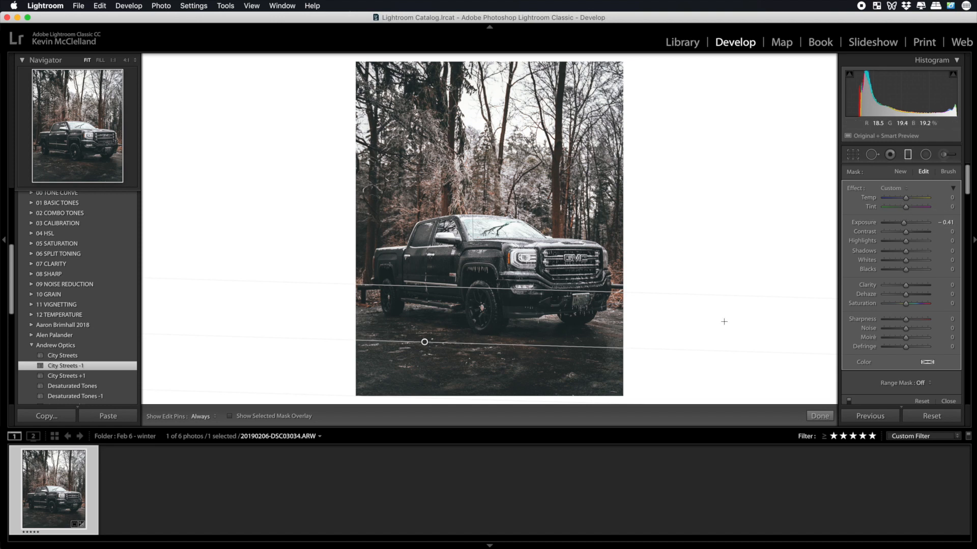
pyautogui.moveTo(909, 285); pyautogui.dragTo(941, 293)
pyautogui.click(819, 416)
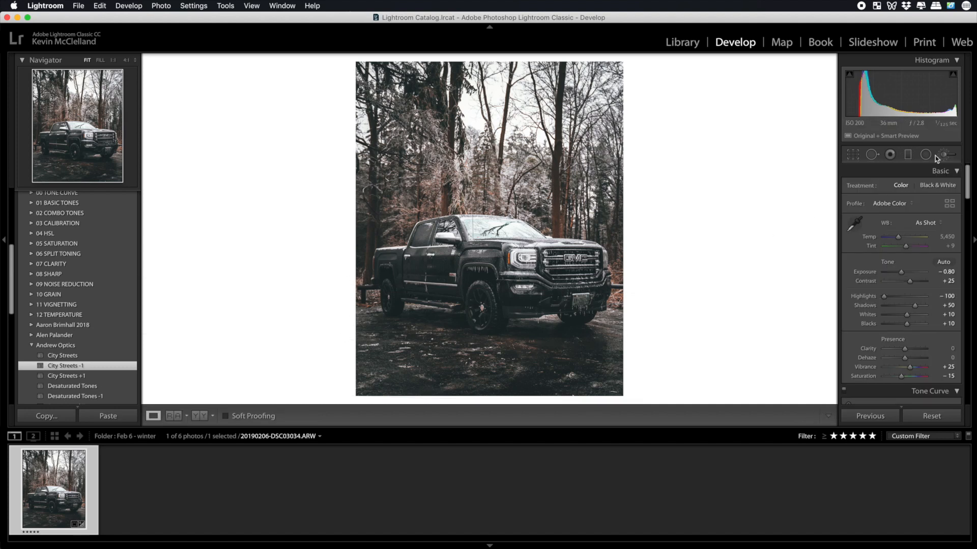
# Add a second graduated filter with exposure −0.41 over the ground, from the photo's bottom edge up to the truck.
pyautogui.click(908, 155)
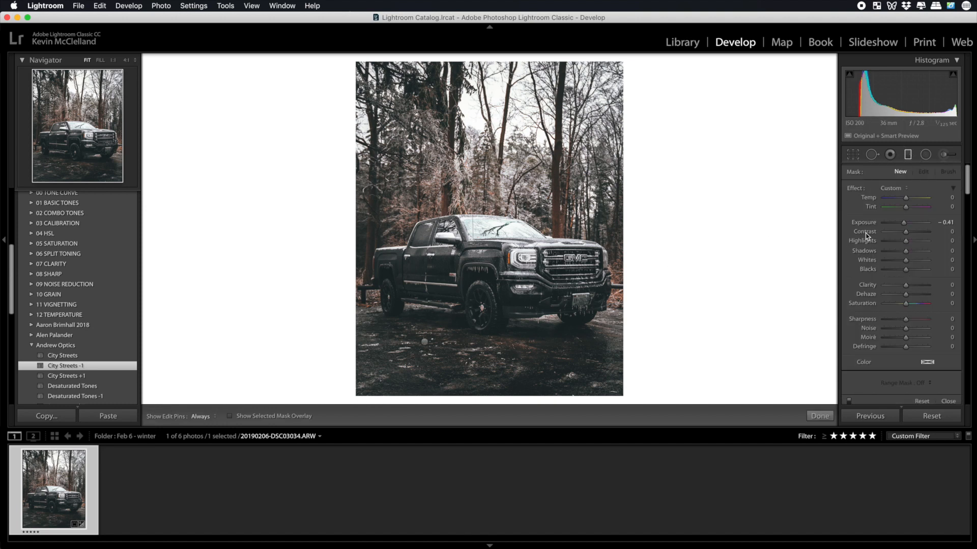
pyautogui.moveTo(376, 396); pyautogui.dragTo(398, 283)
pyautogui.click(820, 416)
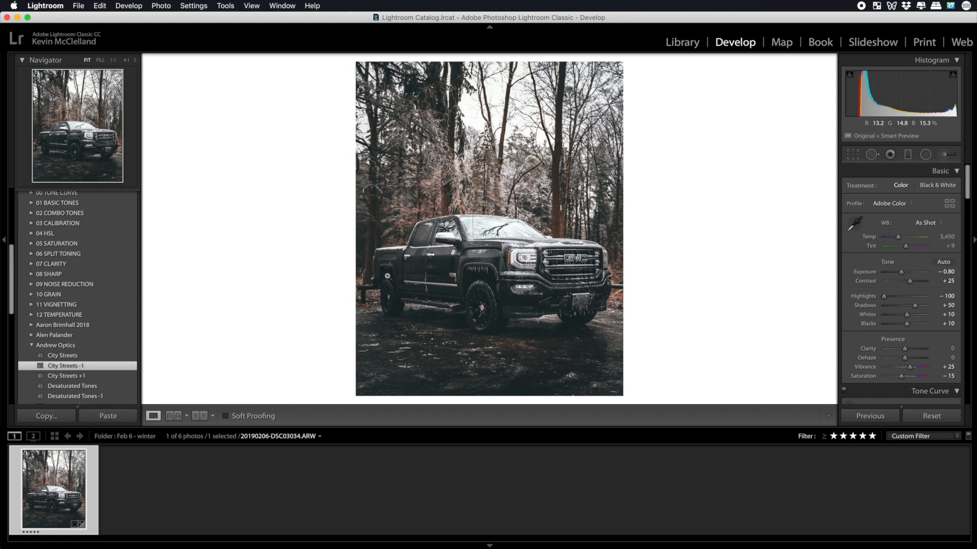
# Brush an exposure boost of 0.35 over the truck's rear side and lower body, checking the coverage with the mask overlay.
pyautogui.click(949, 157)
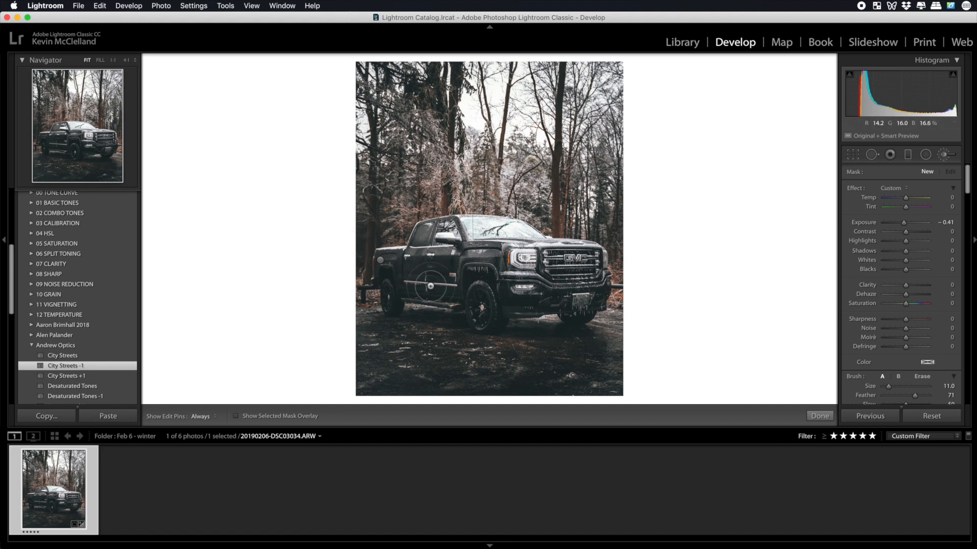
pyautogui.click(906, 224)
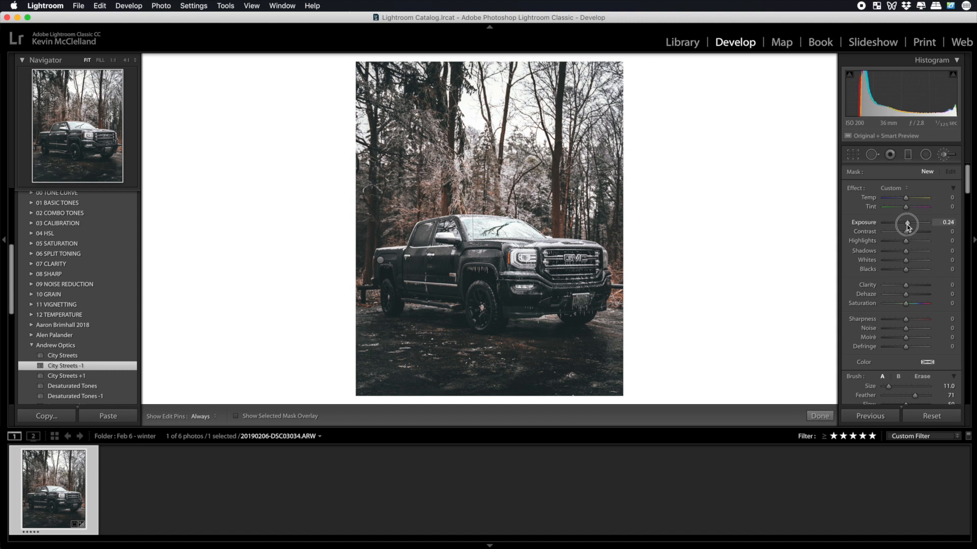
pyautogui.press('h')
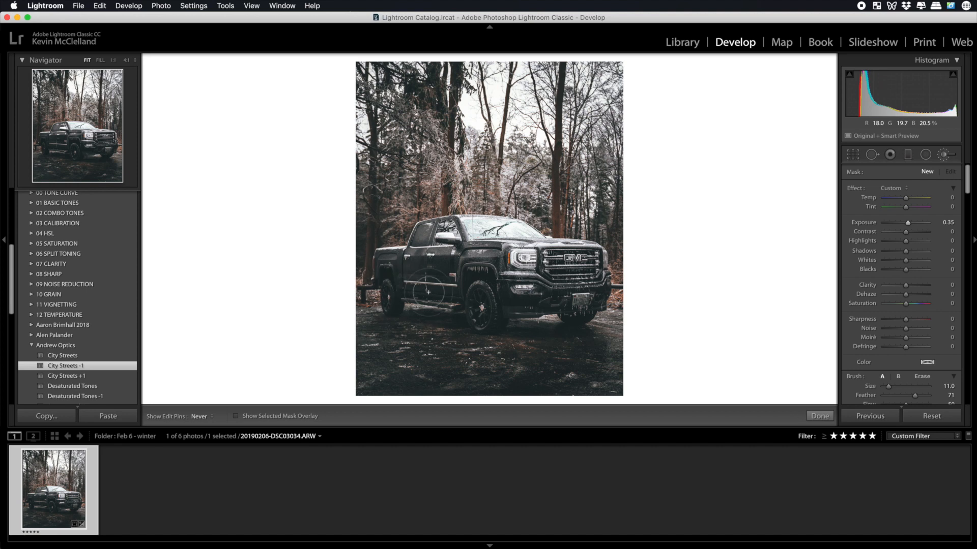
pyautogui.click(399, 279)
pyautogui.click(234, 417)
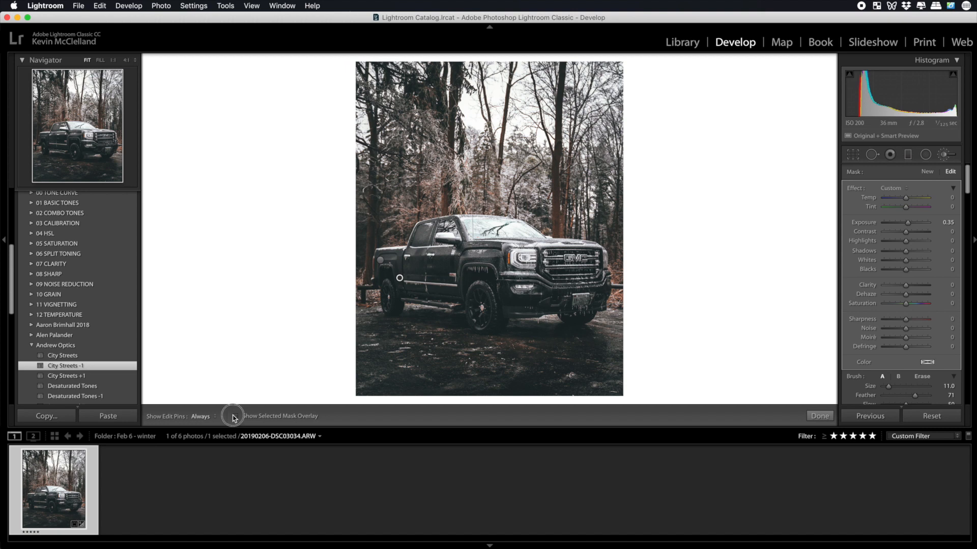
pyautogui.click(235, 417)
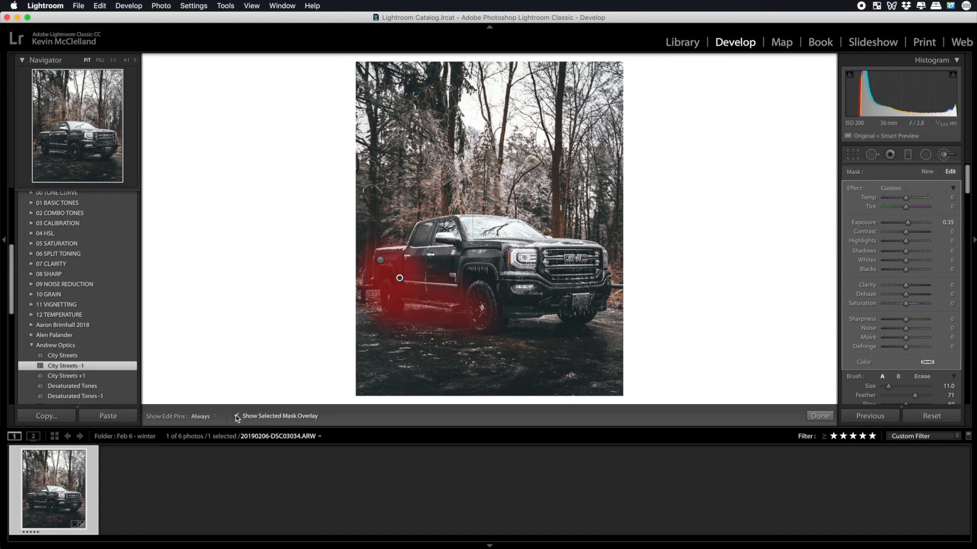
pyautogui.click(236, 416)
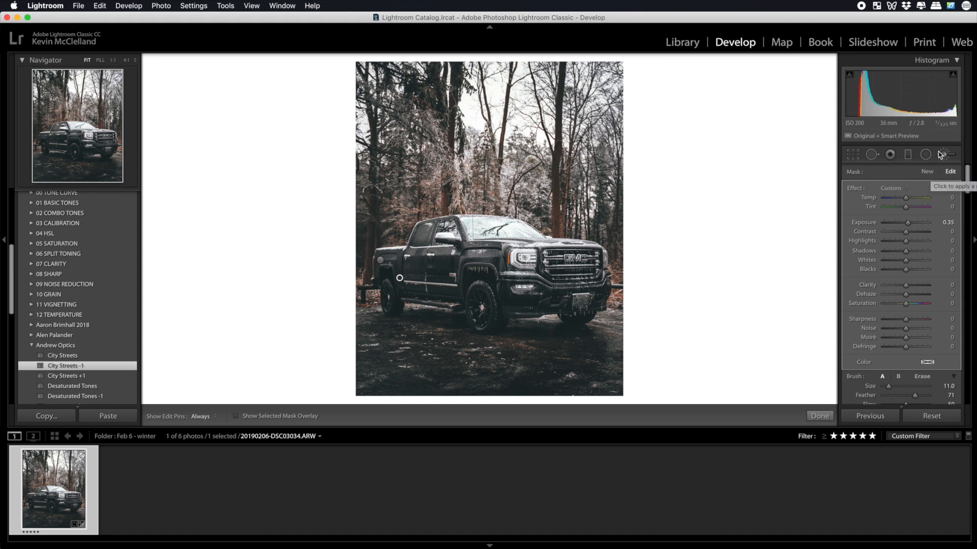
# Start a new brush mask with exposure −0.68 in the photo's upper-left corner, enlarging the brush to 27 and hiding the edit pins.
pyautogui.click(928, 172)
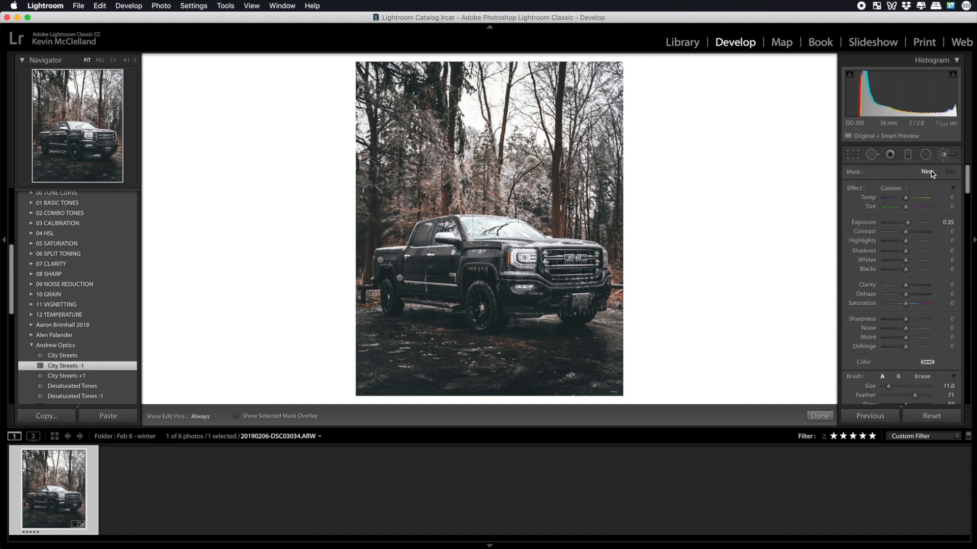
pyautogui.moveTo(908, 226); pyautogui.dragTo(904, 228)
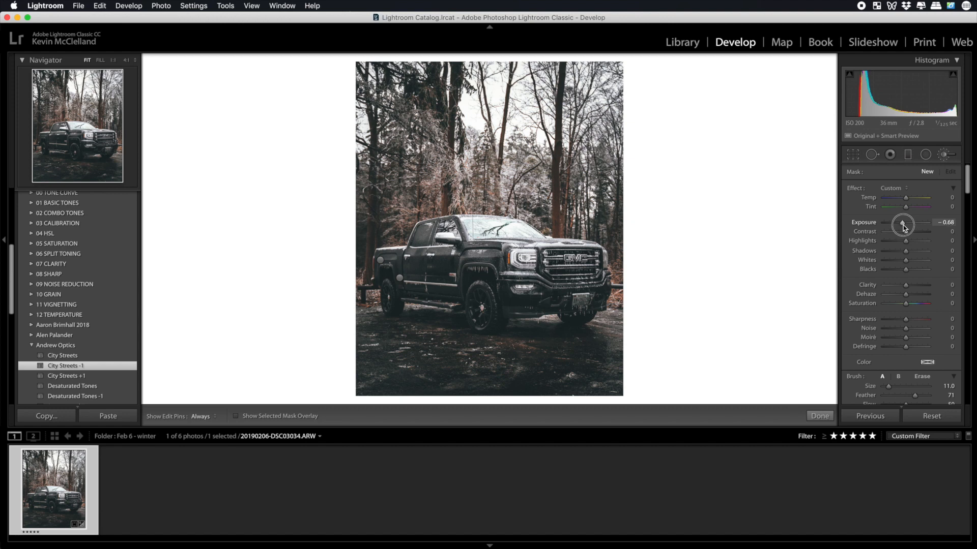
pyautogui.moveTo(903, 228); pyautogui.dragTo(903, 227)
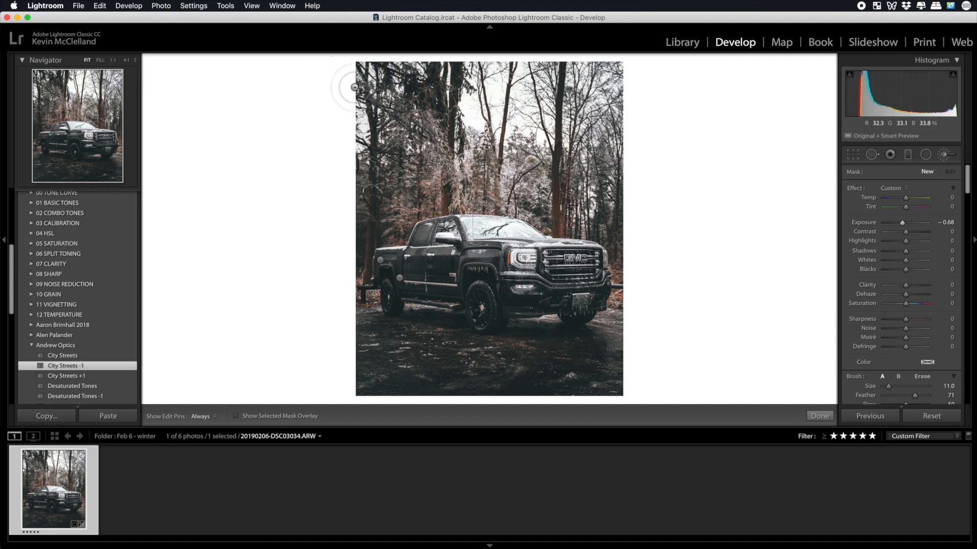
pyautogui.moveTo(360, 92); pyautogui.dragTo(360, 92)
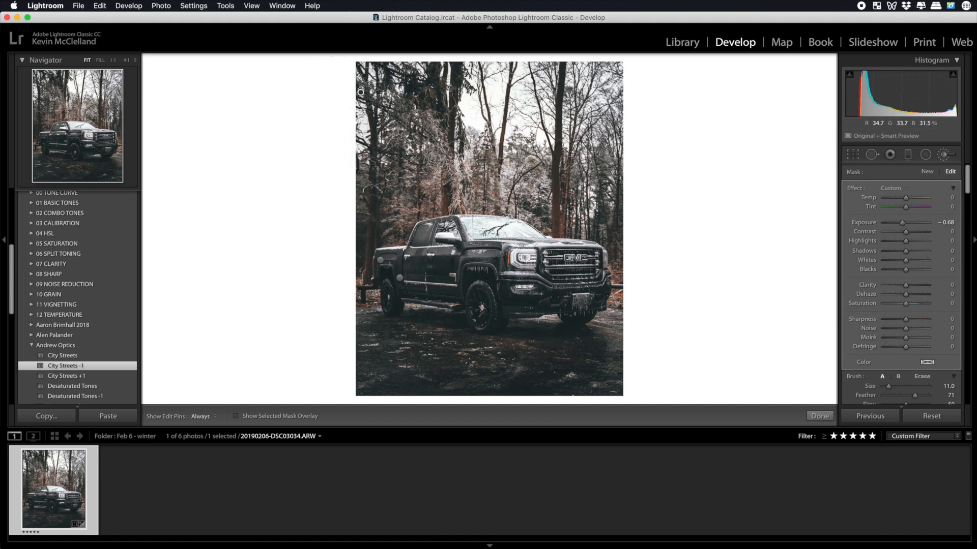
pyautogui.press(']')
pyautogui.press(']')
pyautogui.press(']')
pyautogui.press('[')
pyautogui.press('h')
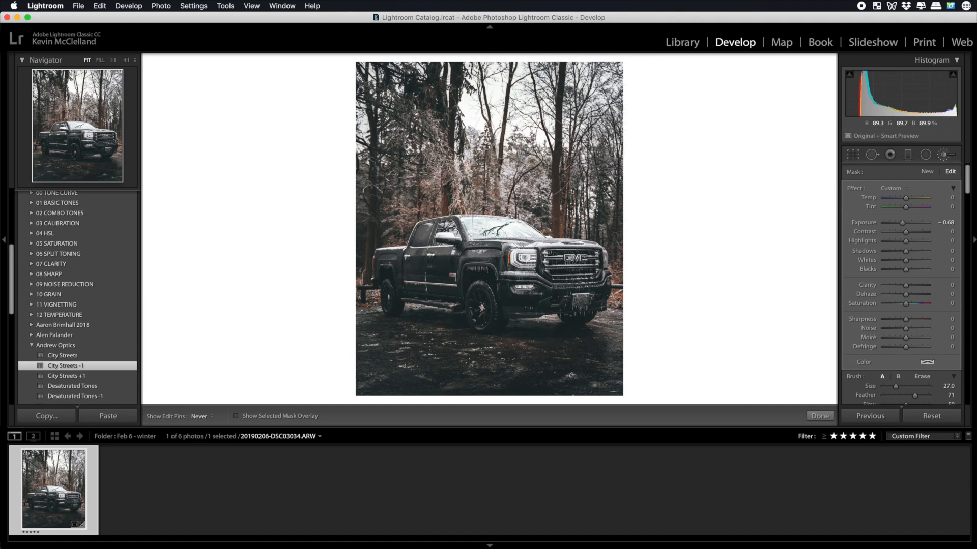
# Paint the darkening over the trees, sky and ground around the truck, reducing the brush size to 13 for closer areas.
pyautogui.moveTo(460, 172)
pyautogui.mouseDown()
pyautogui.moveTo(368, 186)
pyautogui.moveTo(338, 203)
pyautogui.moveTo(509, 184)
pyautogui.mouseUp()
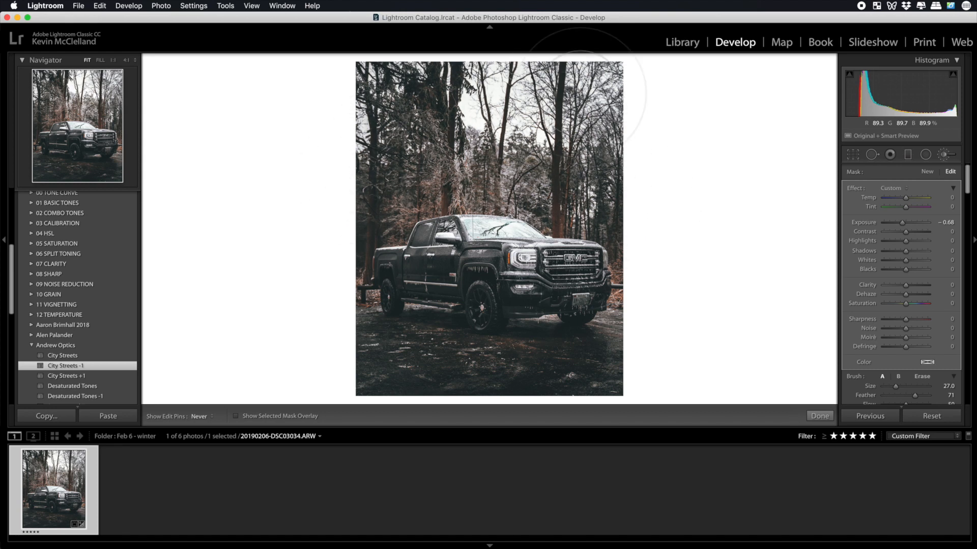
pyautogui.moveTo(390, 82); pyautogui.dragTo(386, 154)
pyautogui.scroll(3, 385, 153)
pyautogui.scroll(-6, 563, 205)
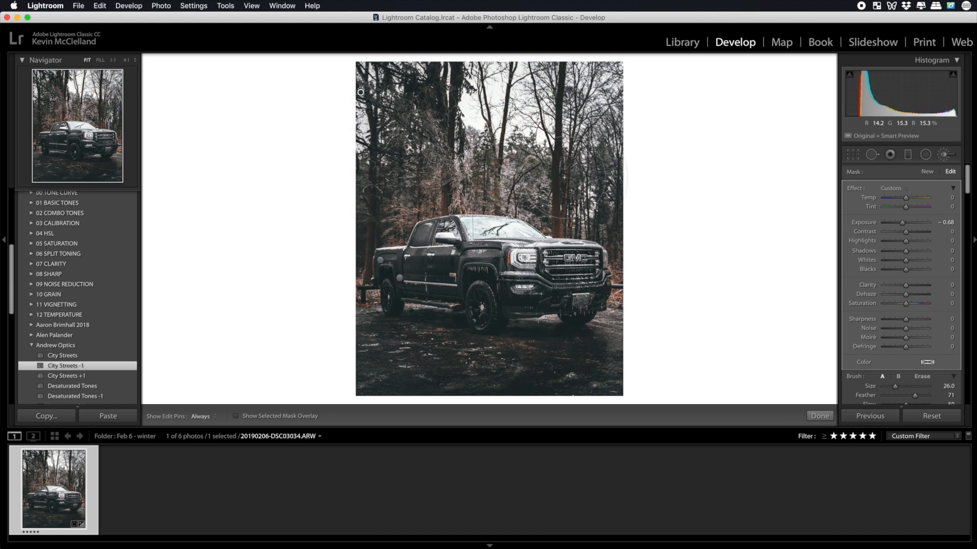
pyautogui.moveTo(563, 205)
pyautogui.mouseDown()
pyautogui.moveTo(554, 211)
pyautogui.moveTo(626, 148)
pyautogui.moveTo(590, 101)
pyautogui.mouseUp()
pyautogui.moveTo(469, 186)
pyautogui.mouseDown()
pyautogui.moveTo(381, 207)
pyautogui.moveTo(457, 179)
pyautogui.mouseUp()
pyautogui.moveTo(425, 108)
pyautogui.mouseDown()
pyautogui.moveTo(338, 83)
pyautogui.moveTo(344, 216)
pyautogui.moveTo(374, 210)
pyautogui.moveTo(447, 151)
pyautogui.mouseUp()
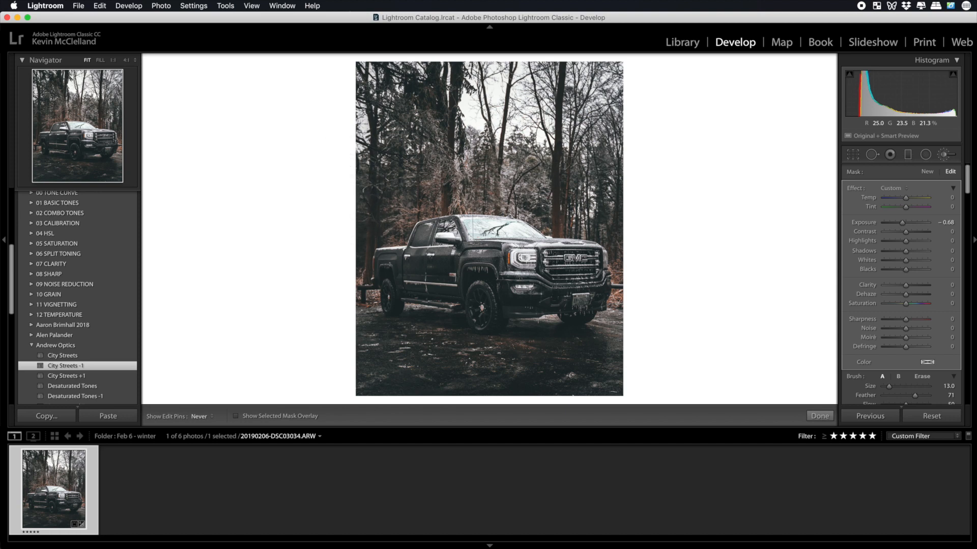
pyautogui.moveTo(558, 184)
pyautogui.mouseDown()
pyautogui.moveTo(628, 274)
pyautogui.moveTo(616, 410)
pyautogui.moveTo(623, 388)
pyautogui.moveTo(607, 353)
pyautogui.moveTo(492, 354)
pyautogui.moveTo(499, 365)
pyautogui.moveTo(571, 376)
pyautogui.moveTo(389, 335)
pyautogui.moveTo(348, 304)
pyautogui.moveTo(353, 294)
pyautogui.moveTo(355, 331)
pyautogui.moveTo(385, 351)
pyautogui.moveTo(371, 371)
pyautogui.moveTo(525, 381)
pyautogui.moveTo(592, 371)
pyautogui.mouseUp()
pyautogui.press('h')
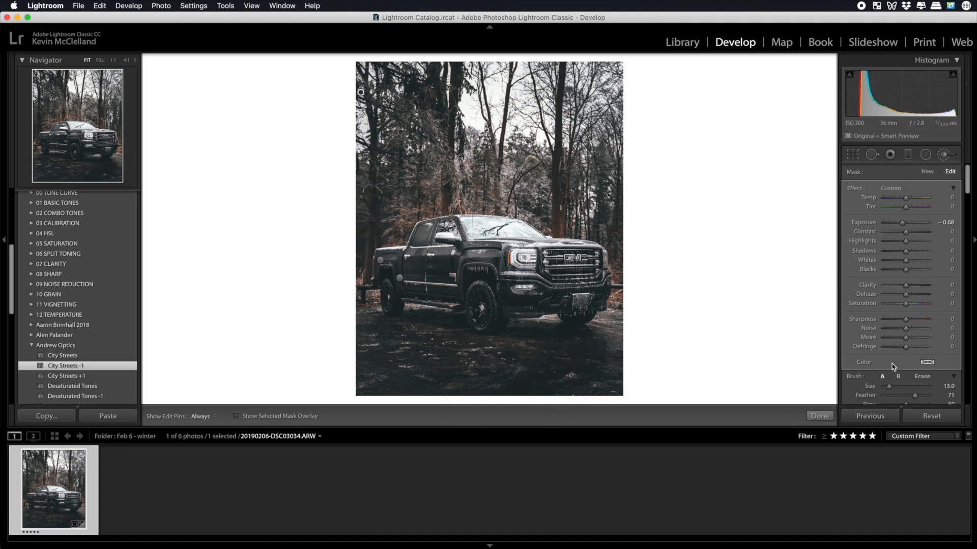
# Switch the brush to Erase and examine the background mask's coverage around the truck with the overlay and edit pins, then finish brushing.
pyautogui.click(919, 377)
pyautogui.click(922, 377)
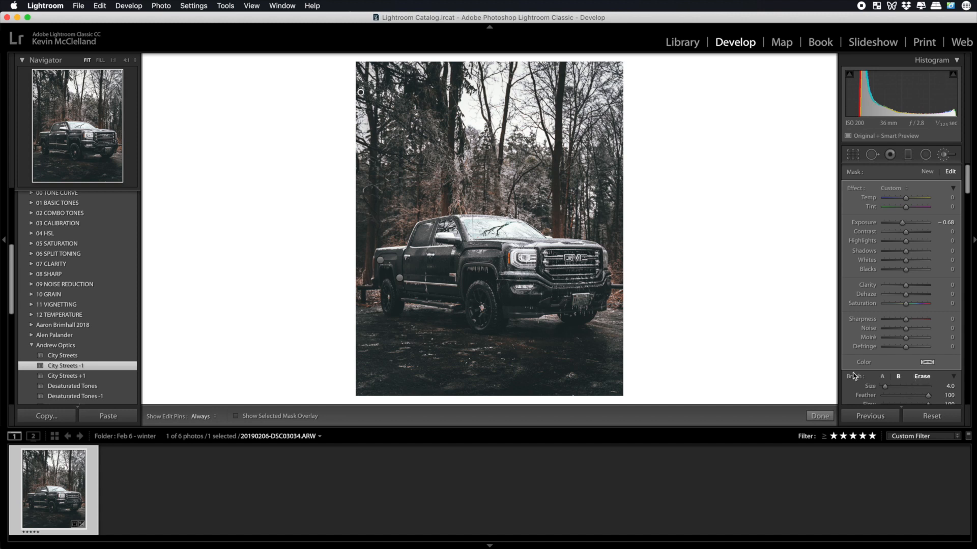
pyautogui.click(235, 417)
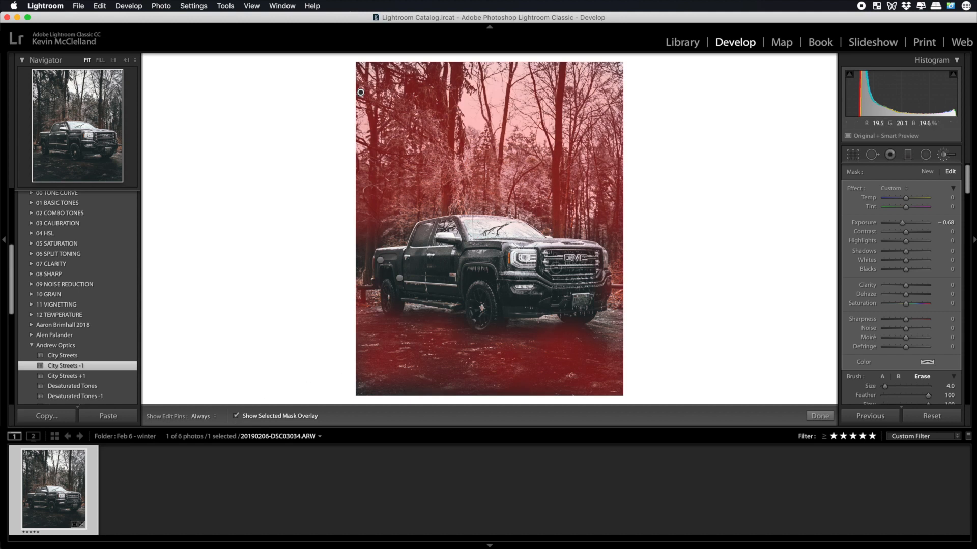
pyautogui.press('h')
pyautogui.press('h')
pyautogui.press('h')
pyautogui.press('h')
pyautogui.press('h')
pyautogui.click(236, 416)
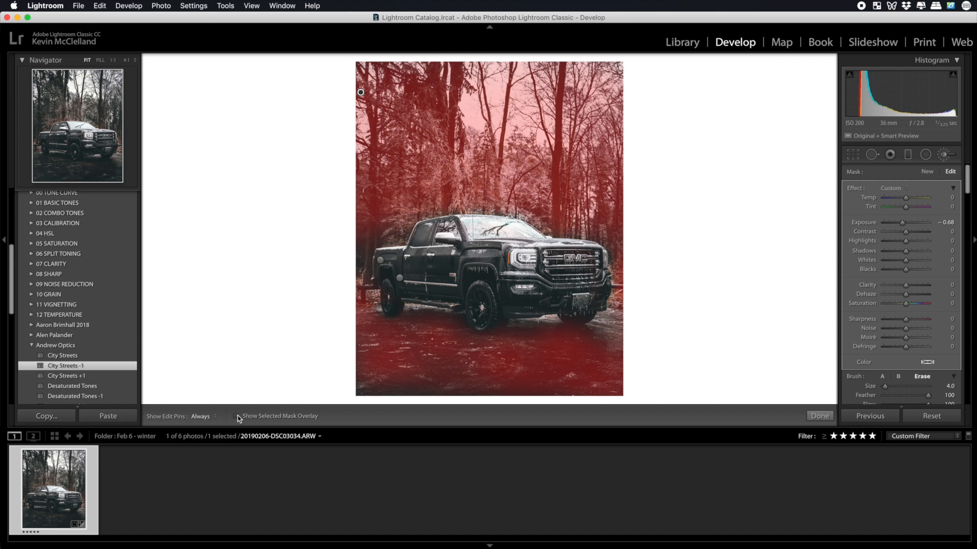
pyautogui.click(818, 416)
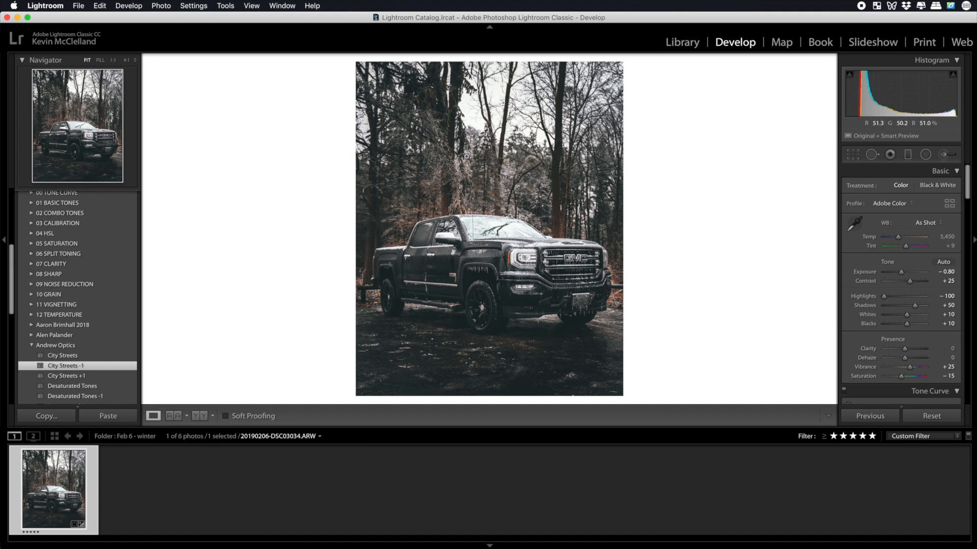
# Reopen the adjustment brush and inspect the truck-side and background masks in turn with the mask overlay shown.
pyautogui.click(942, 155)
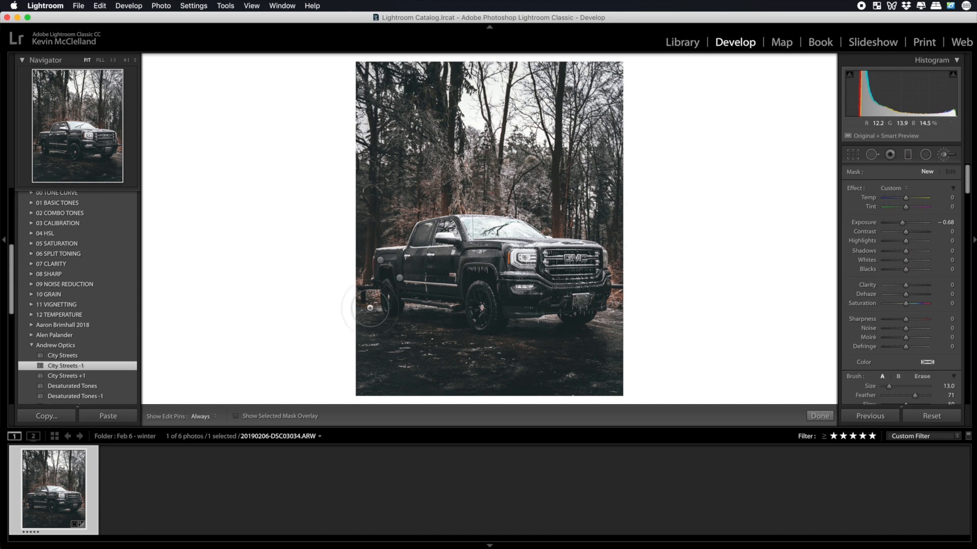
pyautogui.click(236, 416)
pyautogui.click(398, 278)
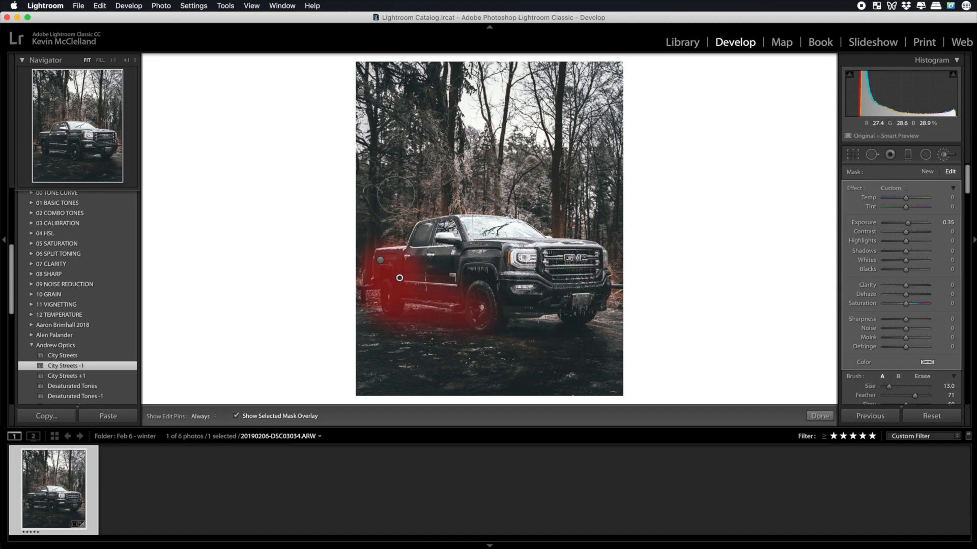
pyautogui.click(361, 93)
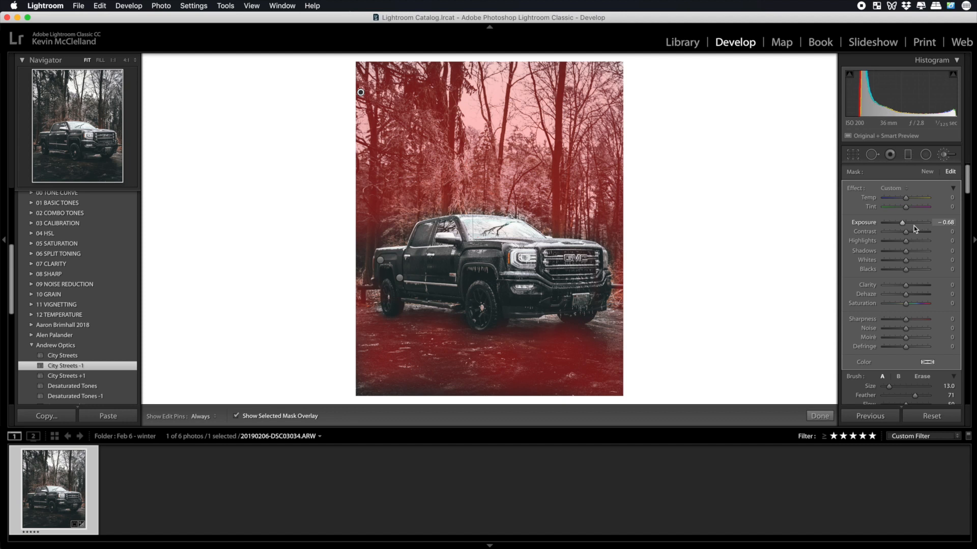
# Hide the mask overlay and raise the background brush mask's exposure to about −0.41.
pyautogui.click(236, 417)
pyautogui.moveTo(902, 226); pyautogui.dragTo(904, 227)
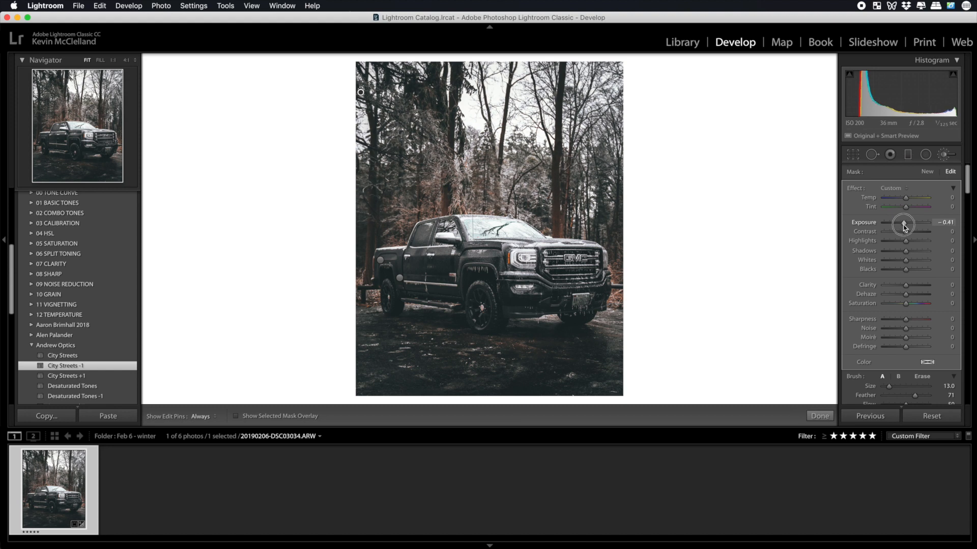
pyautogui.moveTo(904, 227); pyautogui.dragTo(903, 227)
# Show the graduated filter masks over the ground and readjust the exposure of the filter that has clarity 100.
pyautogui.click(908, 156)
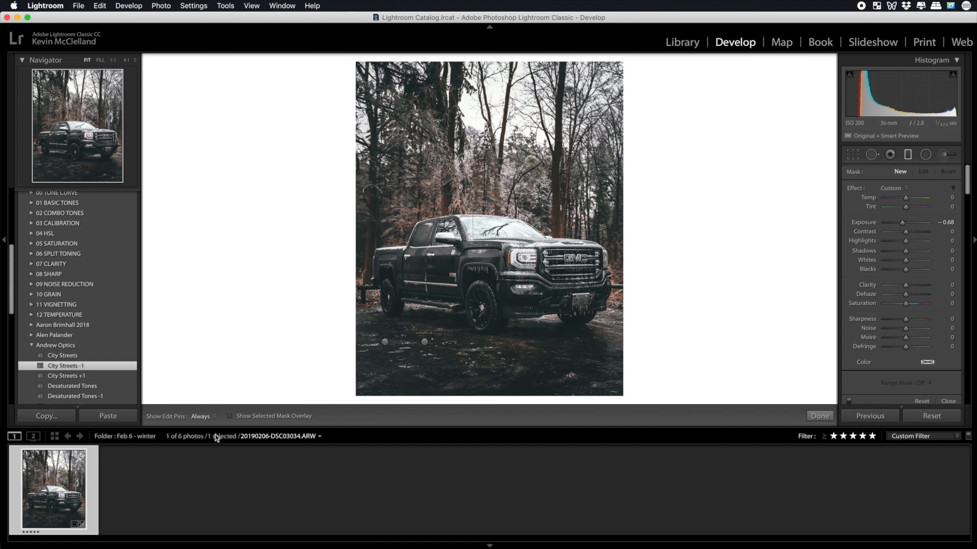
pyautogui.click(230, 416)
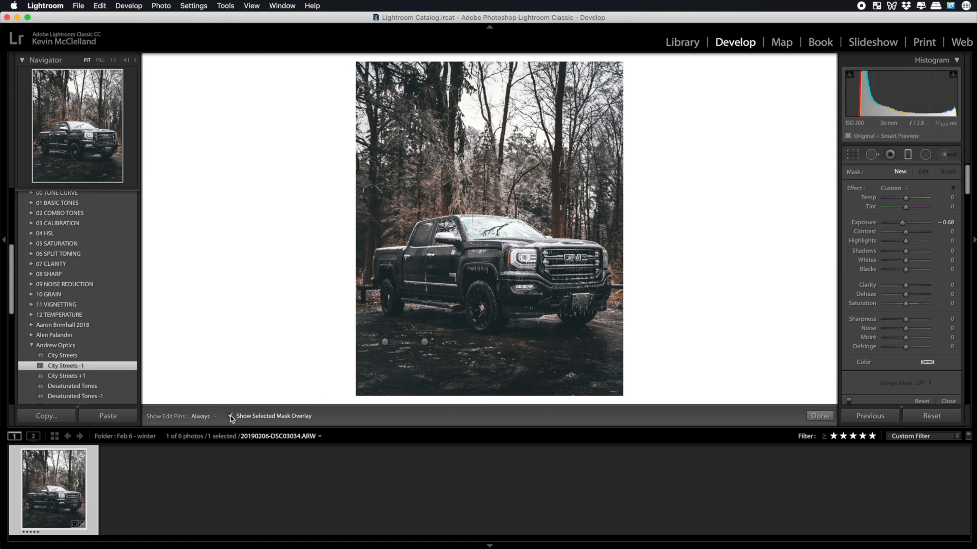
pyautogui.click(386, 342)
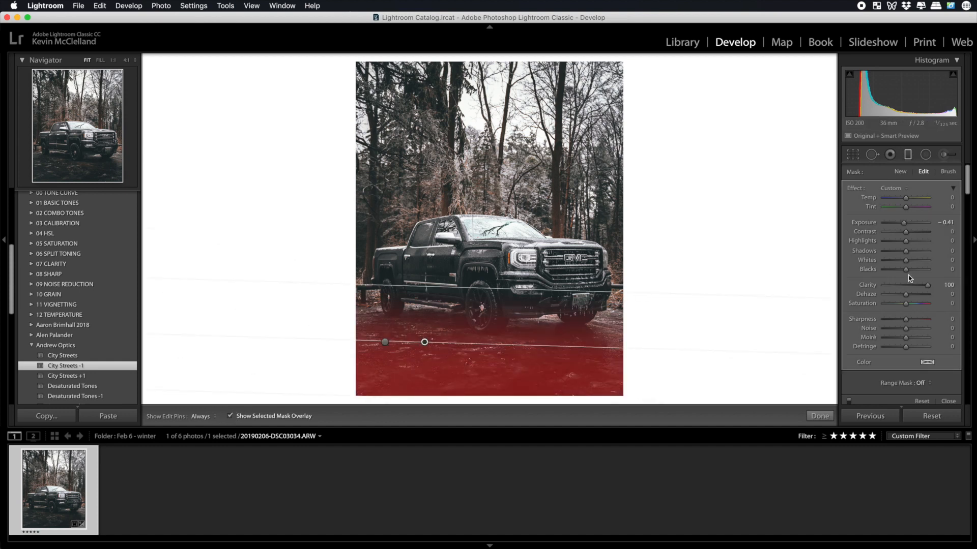
pyautogui.click(905, 224)
pyautogui.moveTo(905, 226); pyautogui.dragTo(906, 225)
pyautogui.click(829, 417)
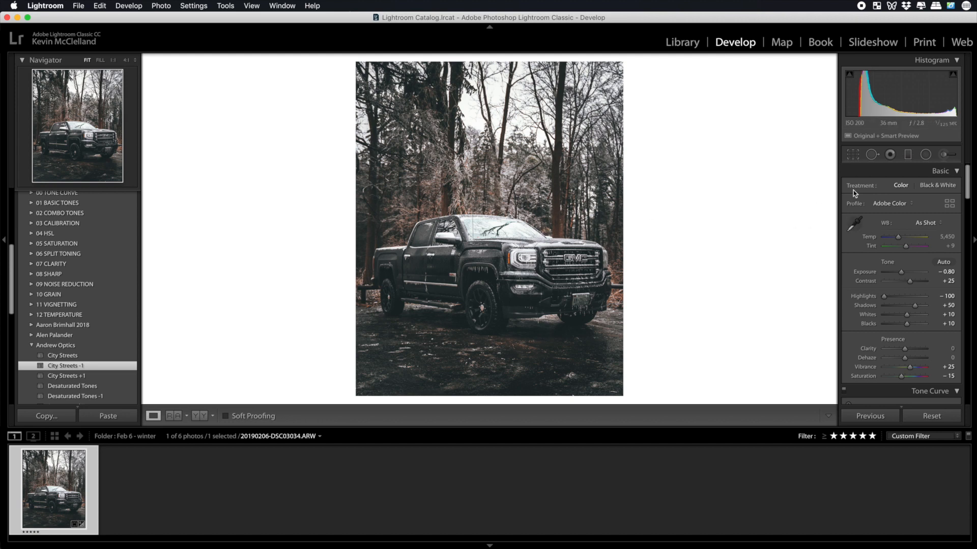
# Paint a new adjustment brush mask with exposure −0.68 over the truck's windshield at brush size 5.0 and hide the mask overlay.
pyautogui.click(947, 154)
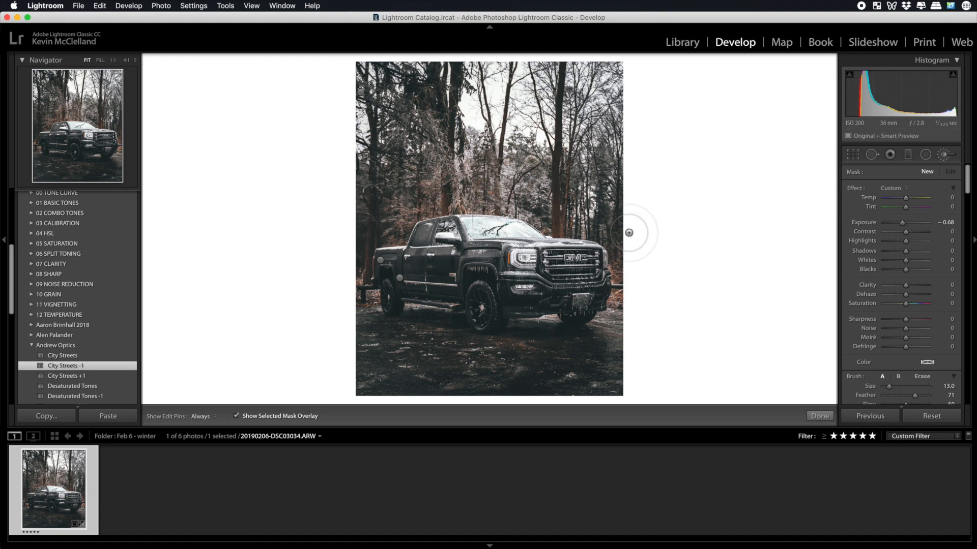
pyautogui.scroll(-2, 495, 233)
pyautogui.scroll(-6, 495, 233)
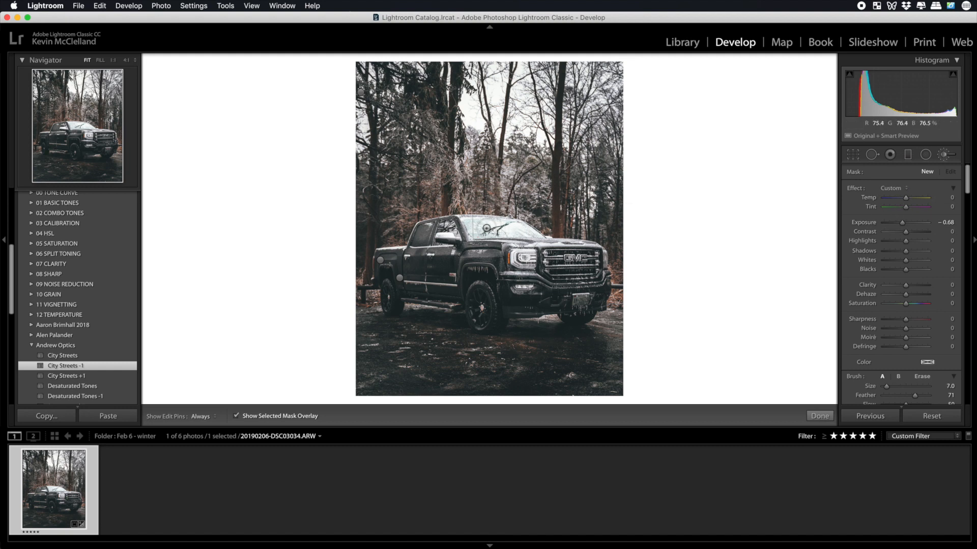
pyautogui.moveTo(501, 222)
pyautogui.mouseDown()
pyautogui.moveTo(466, 223)
pyautogui.moveTo(526, 232)
pyautogui.moveTo(514, 222)
pyautogui.mouseUp()
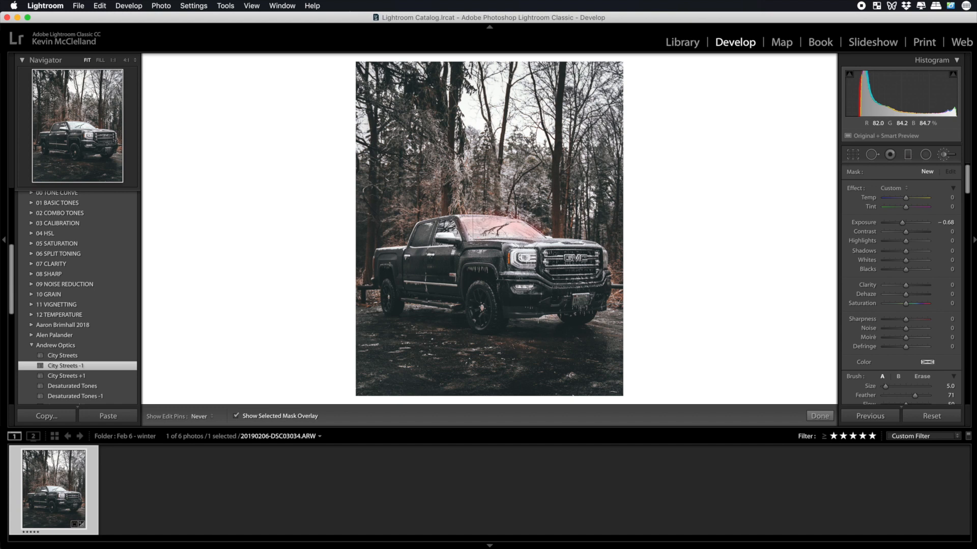
pyautogui.moveTo(521, 231); pyautogui.dragTo(510, 231)
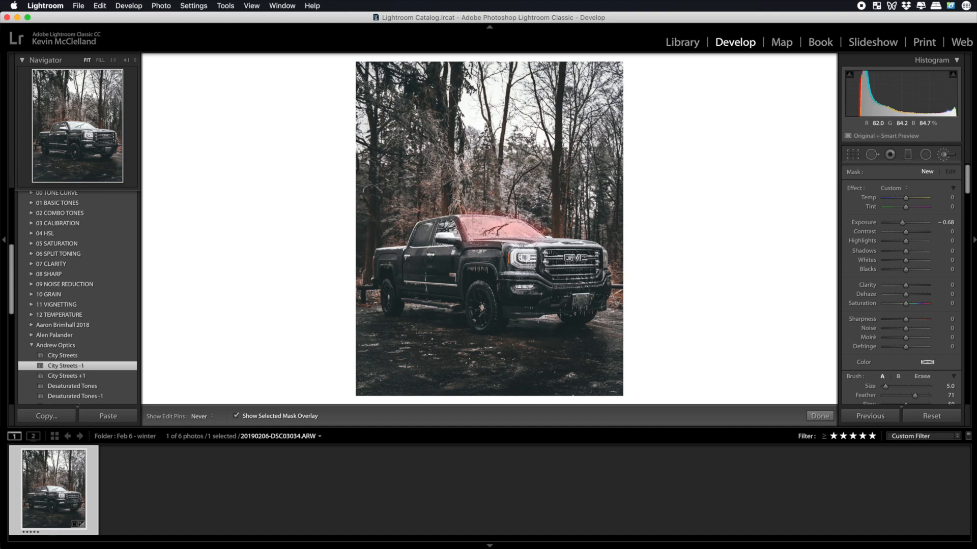
pyautogui.moveTo(473, 221); pyautogui.dragTo(473, 222)
pyautogui.click(236, 417)
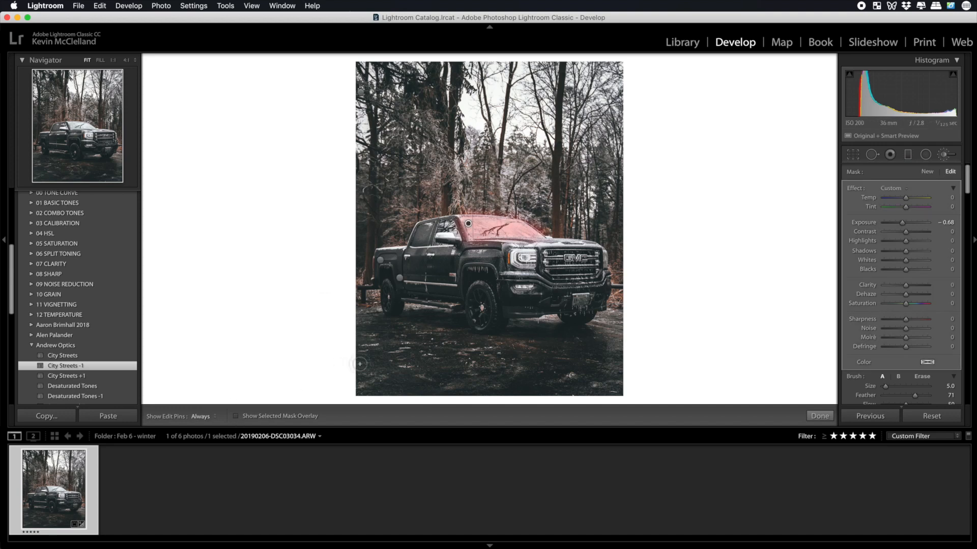
# Compare the photo with the brush adjustments switched off and on, and finish brushing.
pyautogui.scroll(-5, 859, 368)
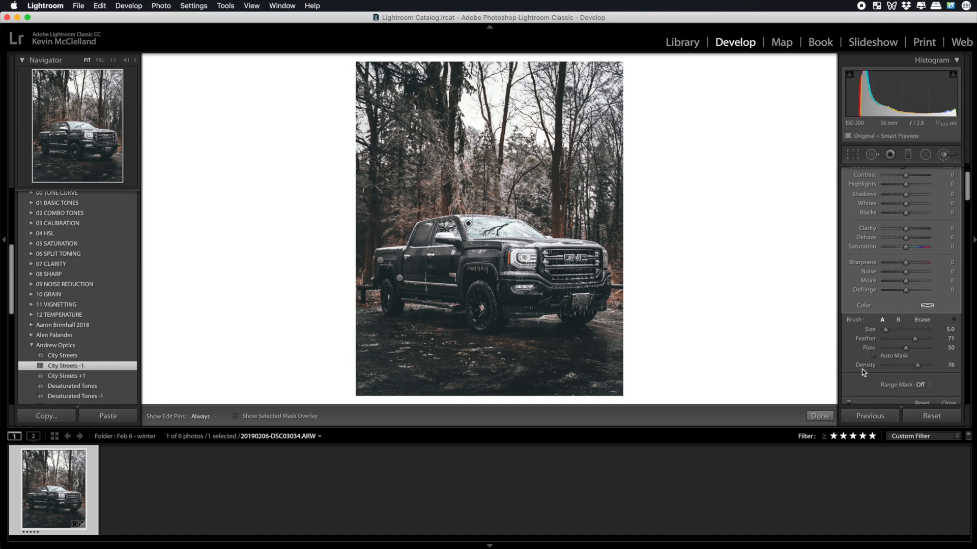
pyautogui.click(849, 392)
pyautogui.click(849, 392)
pyautogui.click(848, 392)
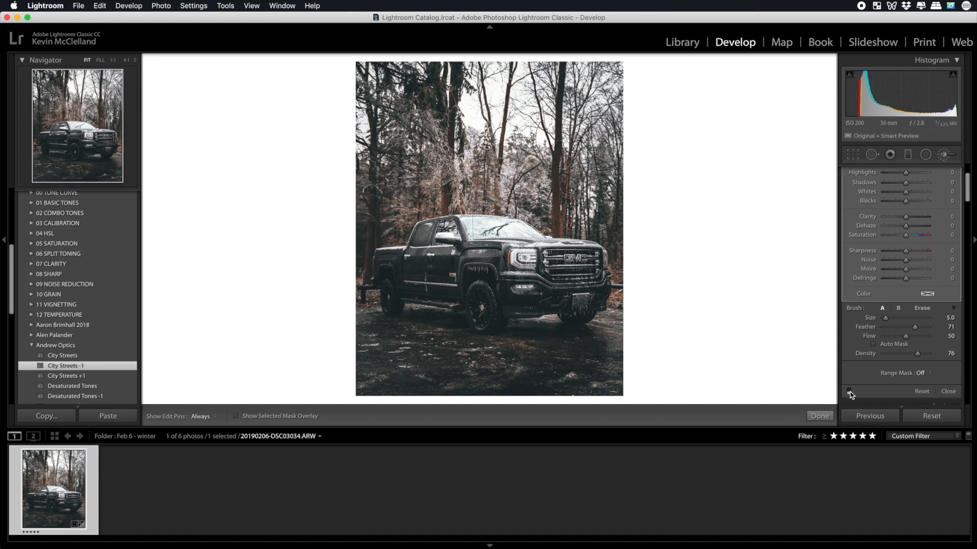
pyautogui.click(848, 391)
pyautogui.click(849, 392)
pyautogui.click(849, 392)
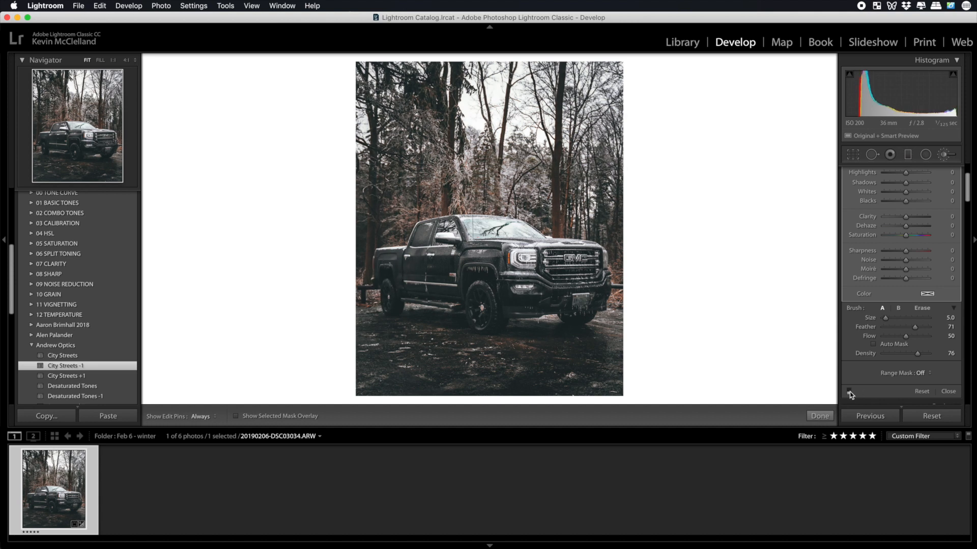
pyautogui.click(849, 392)
pyautogui.click(849, 392)
pyautogui.click(820, 416)
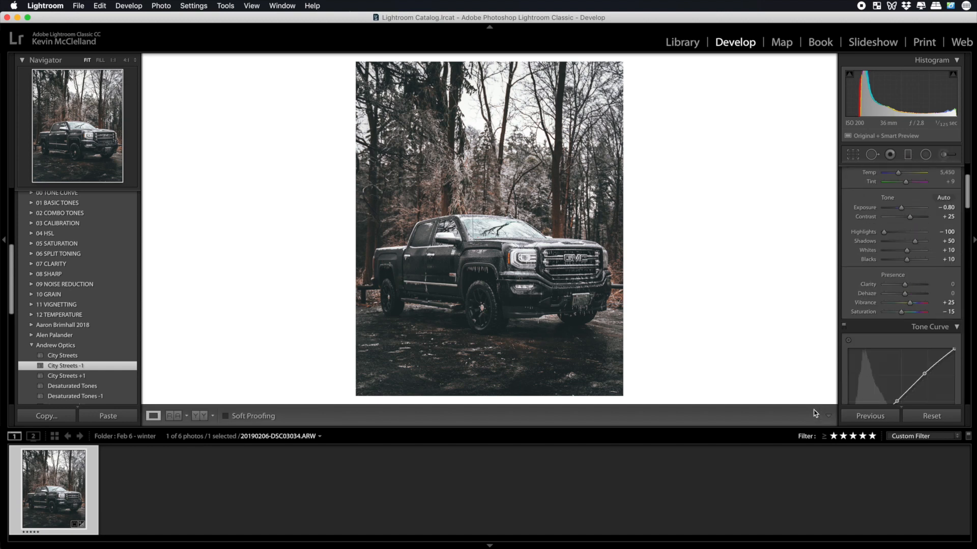
# Compare the edited truck photo repeatedly with its Before view.
pyautogui.press('\\')
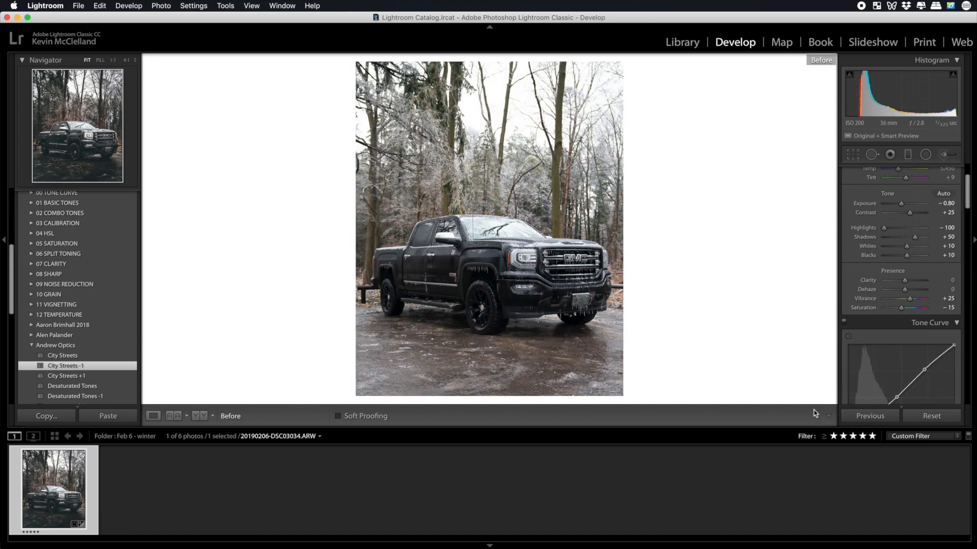
pyautogui.press('\\')
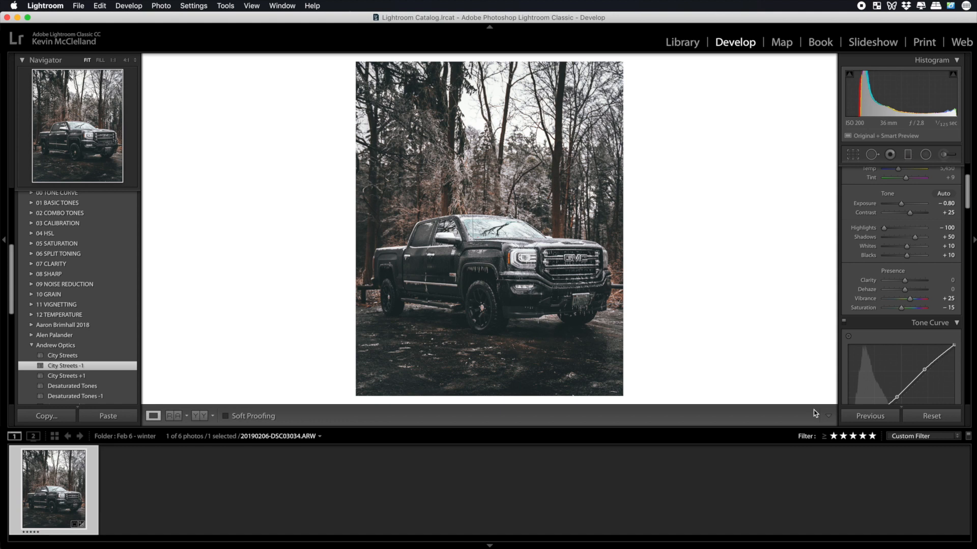
pyautogui.press('\\')
pyautogui.press('\\')
pyautogui.press('\\')
pyautogui.press('\\')
pyautogui.press('\\')
pyautogui.press('\\')
pyautogui.press('\\')
pyautogui.press('\\')
# Set up a new adjustment brush with exposure 0.38 and size 10.0, with the truck's headlight magnified at 2:1.
pyautogui.click(945, 156)
pyautogui.moveTo(904, 224); pyautogui.dragTo(909, 226)
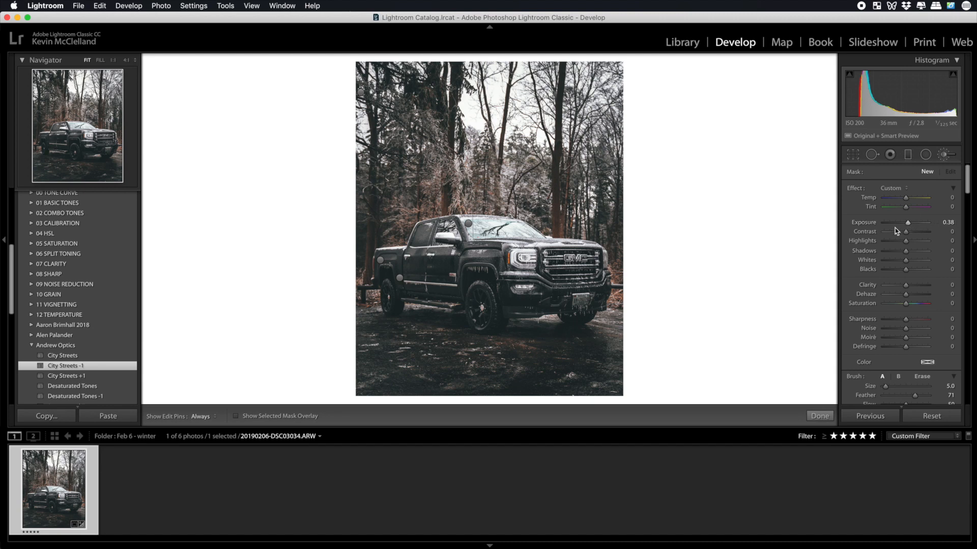
pyautogui.press('[')
pyautogui.click(126, 60)
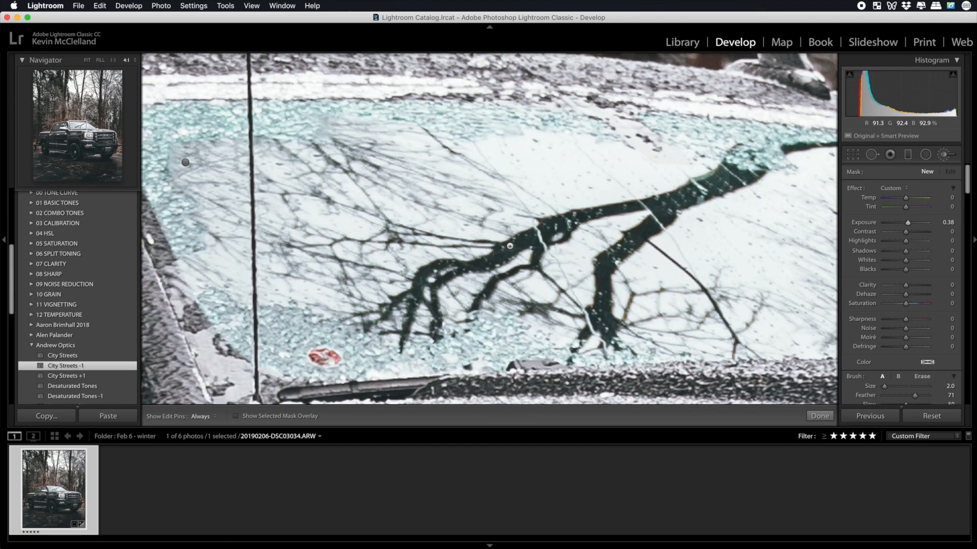
pyautogui.moveTo(533, 275); pyautogui.dragTo(413, 72)
pyautogui.moveTo(667, 378)
pyautogui.mouseDown()
pyautogui.moveTo(515, 222)
pyautogui.moveTo(309, 64)
pyautogui.moveTo(303, 131)
pyautogui.mouseUp()
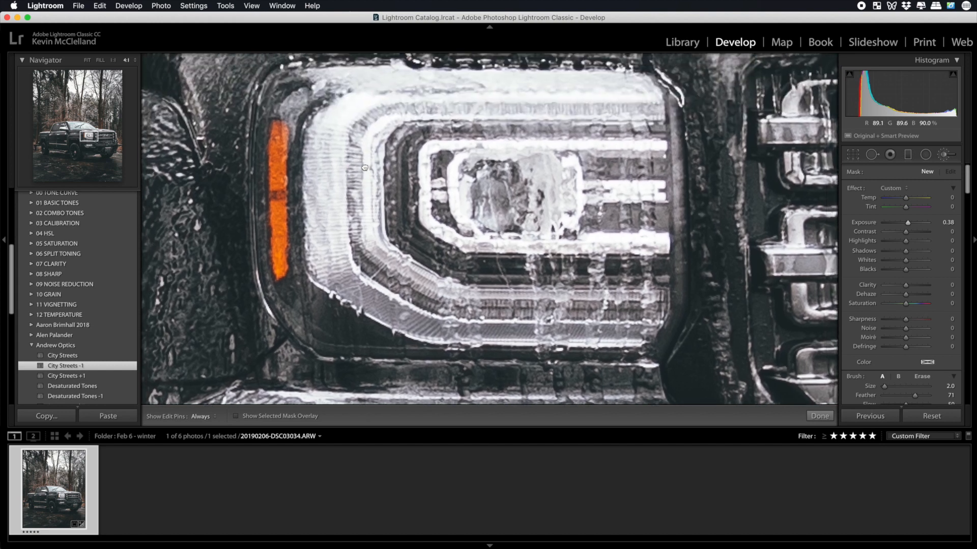
pyautogui.click(127, 61)
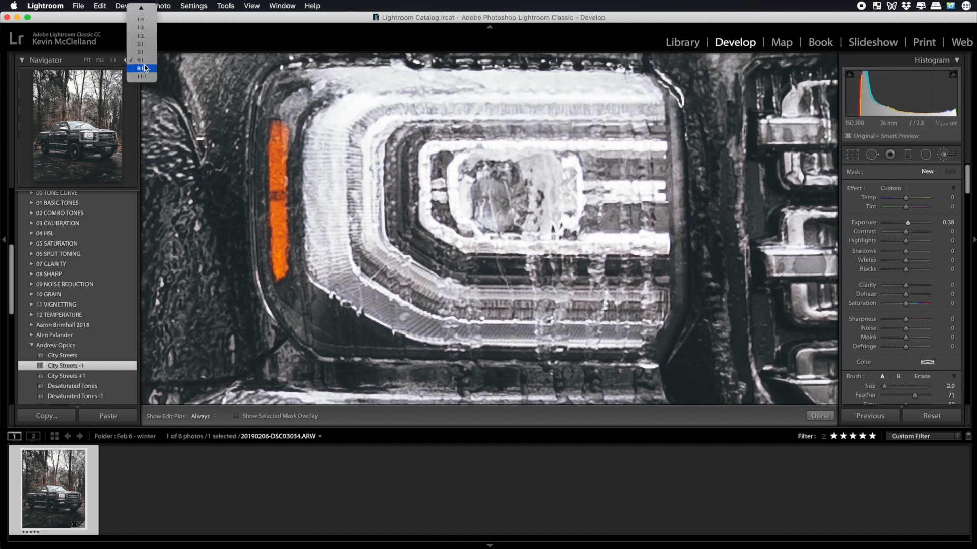
pyautogui.click(141, 43)
pyautogui.press(']')
pyautogui.press(']')
pyautogui.press(']')
pyautogui.press(']')
pyautogui.press(']')
pyautogui.press(']')
pyautogui.press(']')
pyautogui.press(']')
pyautogui.press(']')
pyautogui.press('[')
pyautogui.press('[')
pyautogui.press('[')
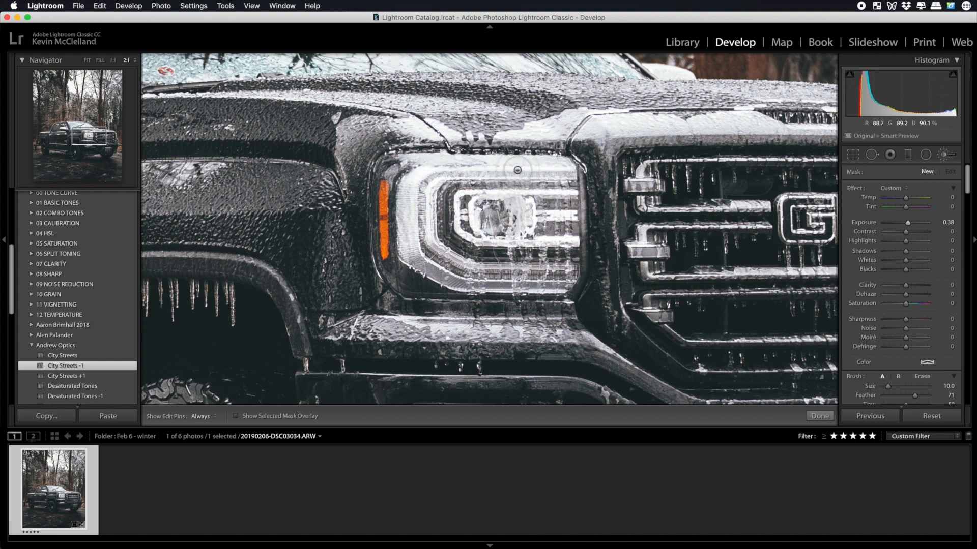
# Paint the brightening brush mask over the headlight beside the grille, with the edit pins hidden.
pyautogui.press('h')
pyautogui.press(']')
pyautogui.press(']')
pyautogui.moveTo(443, 261)
pyautogui.mouseDown()
pyautogui.moveTo(428, 189)
pyautogui.moveTo(562, 169)
pyautogui.mouseUp()
pyautogui.press('h')
pyautogui.moveTo(639, 210); pyautogui.dragTo(491, 210)
pyautogui.moveTo(594, 209); pyautogui.dragTo(447, 214)
pyautogui.press('h')
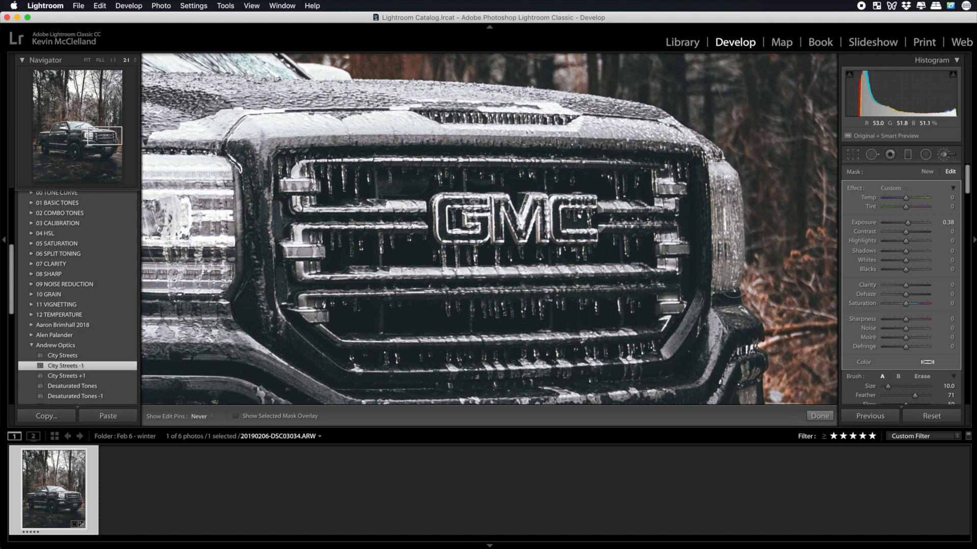
# Extend the same brightening mask over the chrome side mirror, return to the full photo and finish brushing.
pyautogui.moveTo(296, 242); pyautogui.dragTo(590, 244)
pyautogui.moveTo(268, 203); pyautogui.dragTo(471, 212)
pyautogui.moveTo(368, 183); pyautogui.dragTo(420, 245)
pyautogui.moveTo(365, 167); pyautogui.dragTo(382, 205)
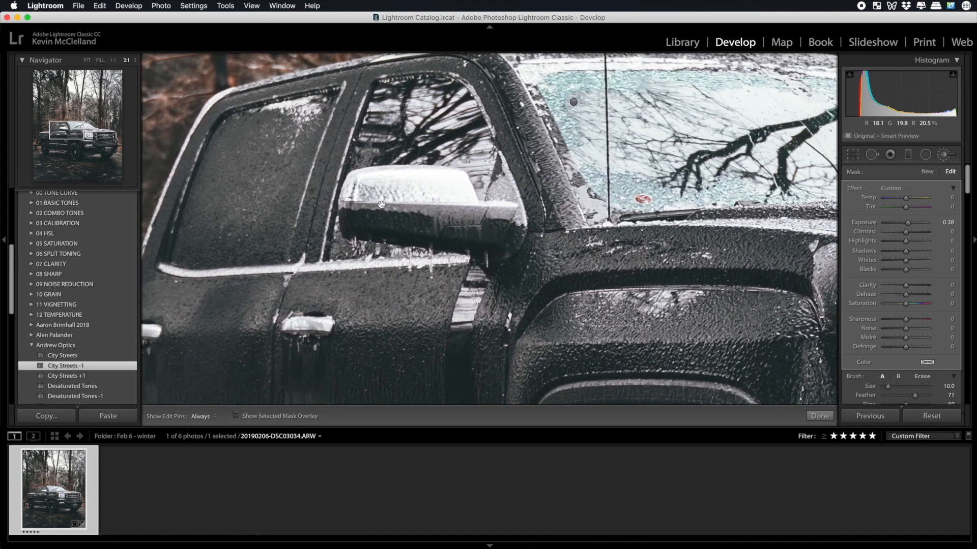
pyautogui.press('h')
pyautogui.moveTo(396, 188)
pyautogui.mouseDown()
pyautogui.moveTo(383, 186)
pyautogui.moveTo(395, 187)
pyautogui.mouseUp()
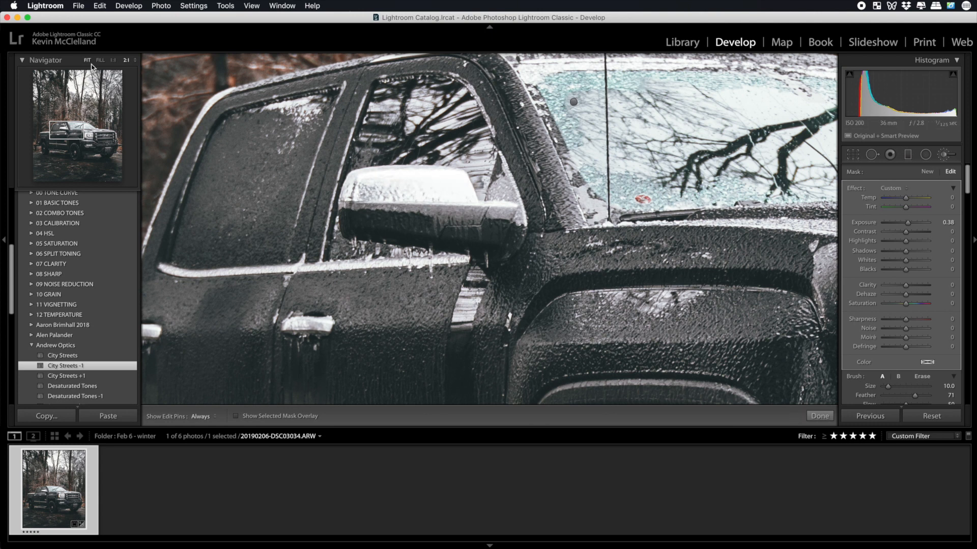
pyautogui.click(87, 60)
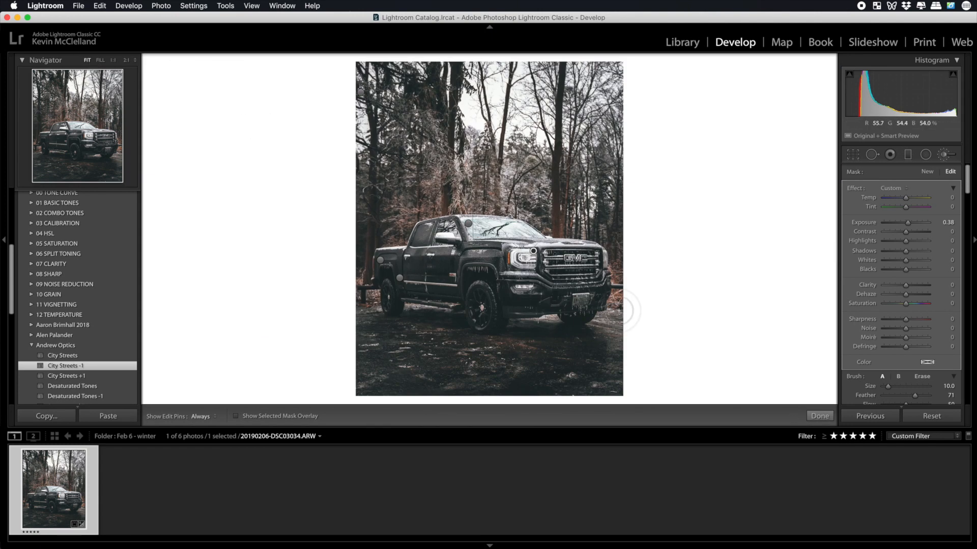
pyautogui.click(820, 416)
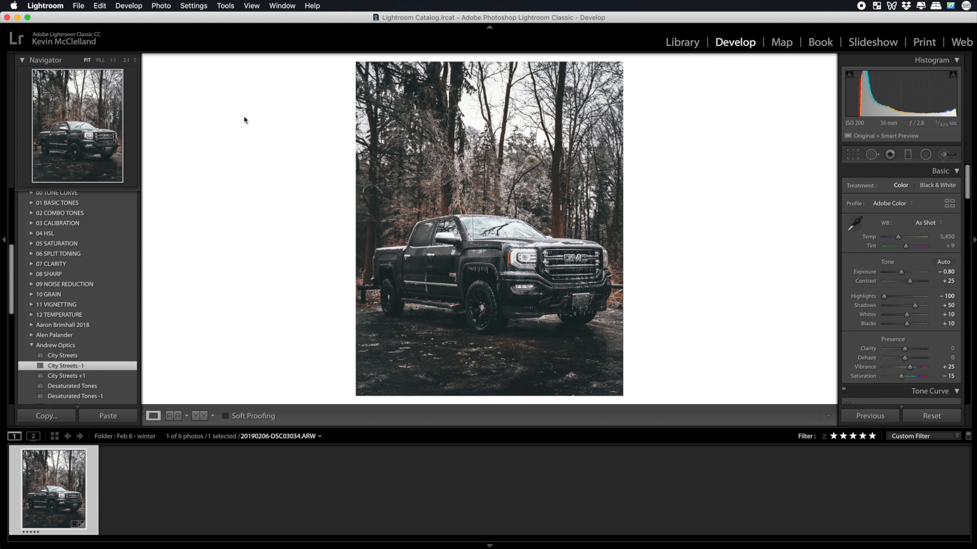
pyautogui.click(100, 6)
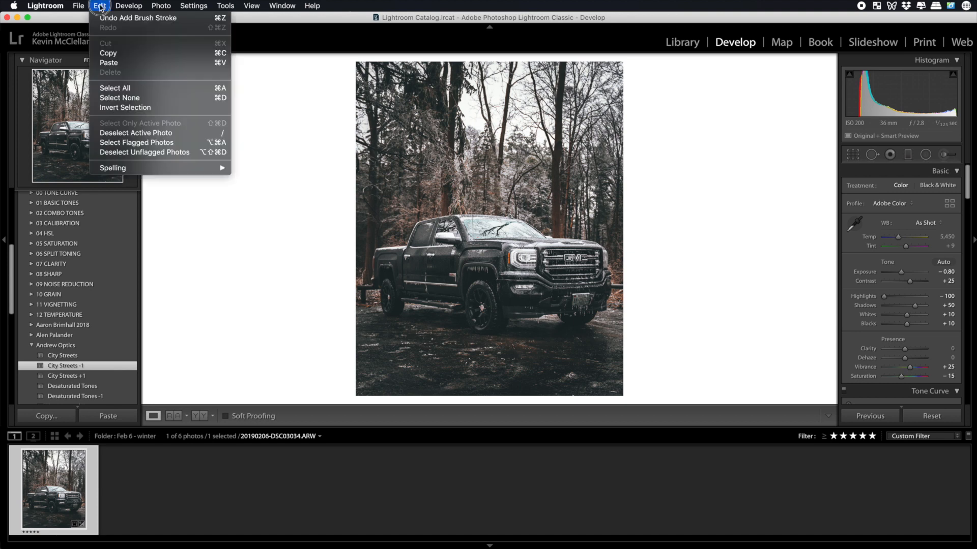
pyautogui.click(270, 320)
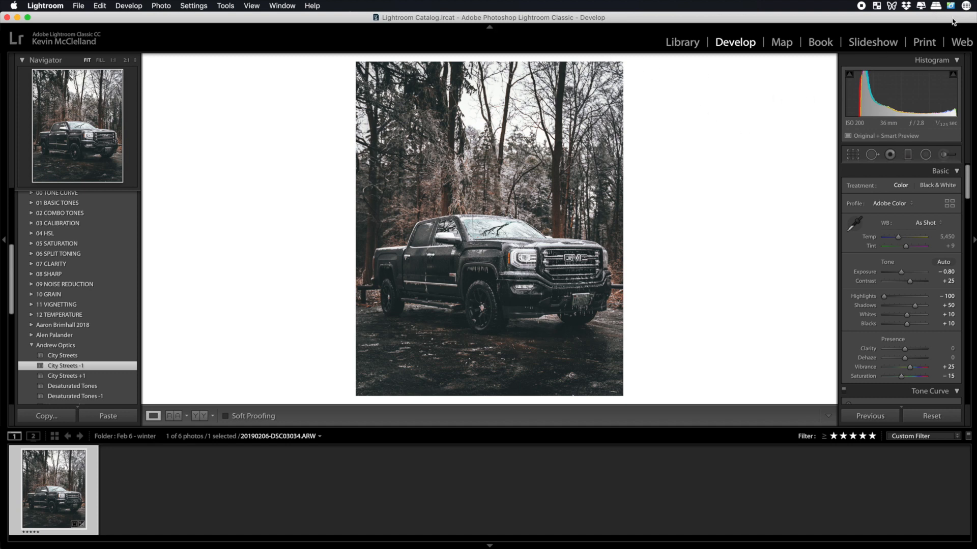
pyautogui.rightClick(58, 480)
pyautogui.moveTo(85, 470)
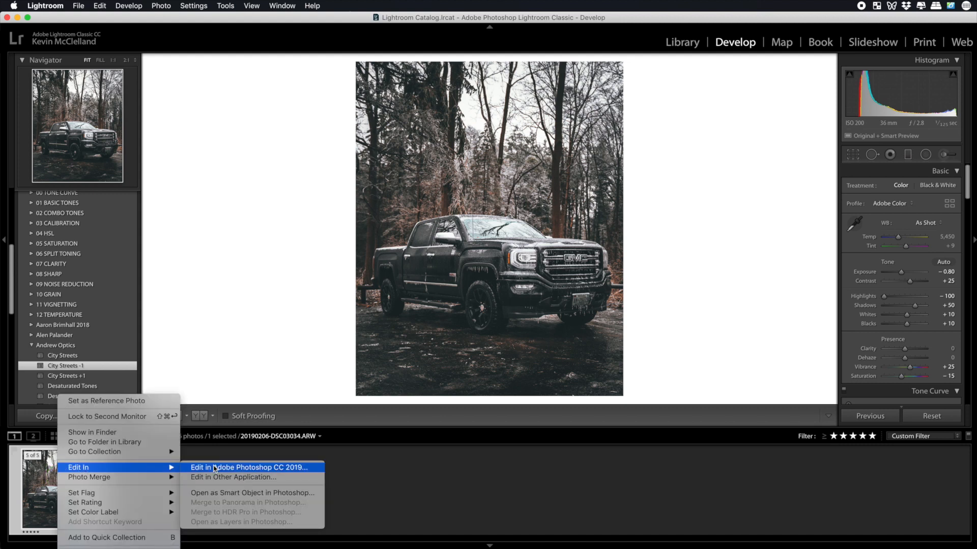
pyautogui.click(266, 363)
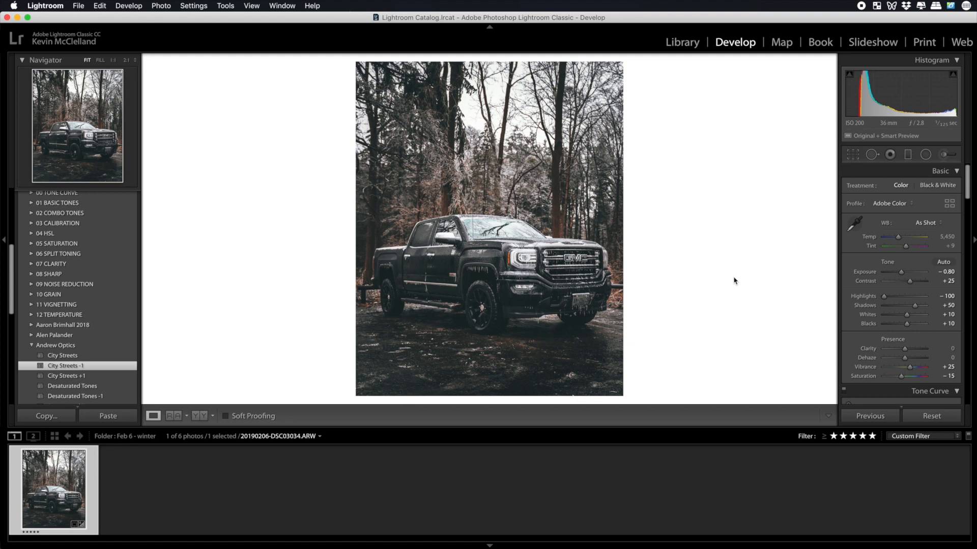
# Review the overall edit by switching between the Before and After views of the photo.
pyautogui.press('\\')
pyautogui.press('\\')
pyautogui.press('\\')
pyautogui.press('\\')
pyautogui.press('\\')
pyautogui.press('\\')
# Raise the exposure of the radial filter around the truck to 0.87 and close the filter.
pyautogui.click(925, 154)
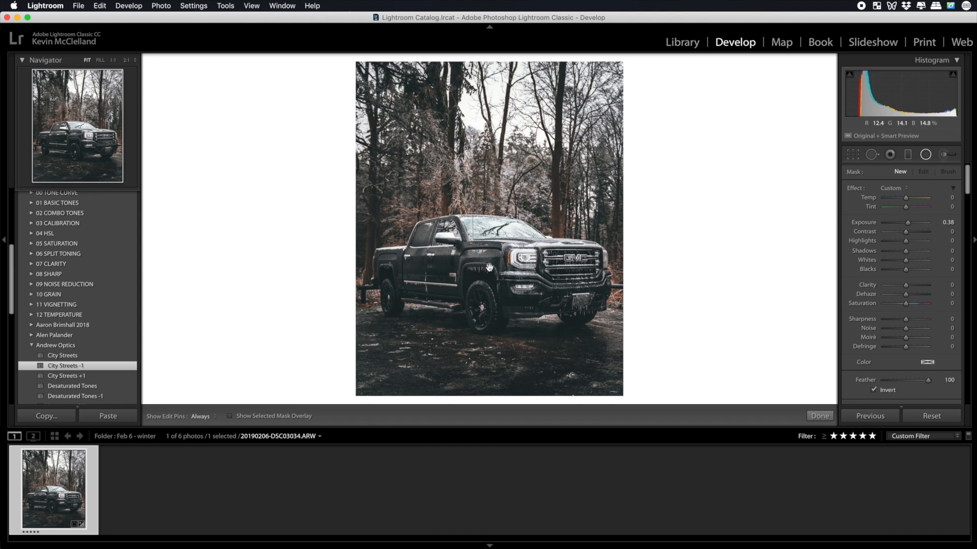
pyautogui.moveTo(910, 223); pyautogui.dragTo(913, 226)
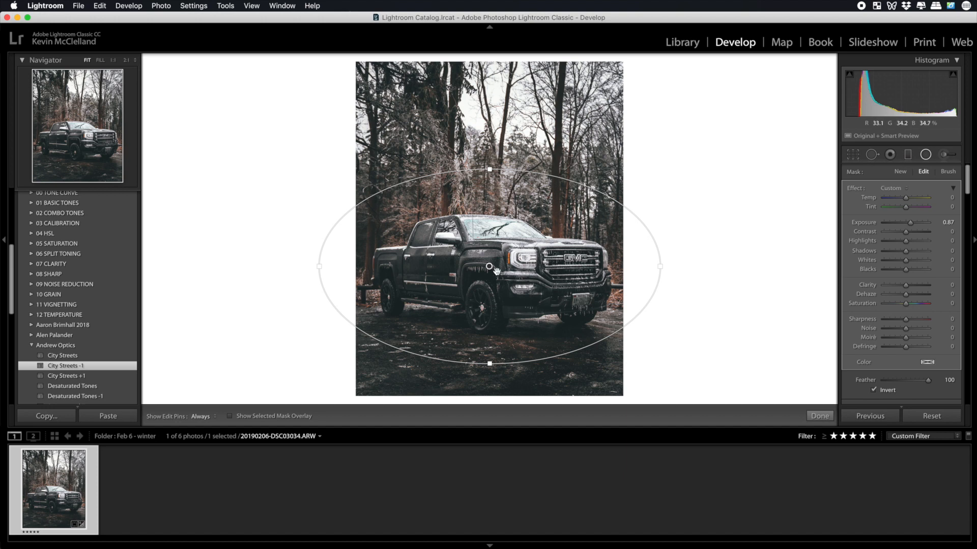
pyautogui.click(819, 416)
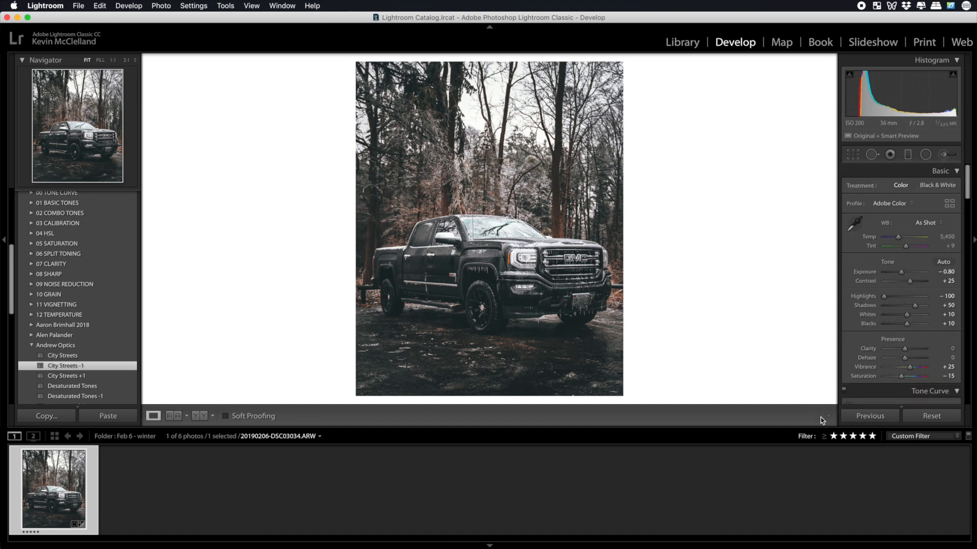